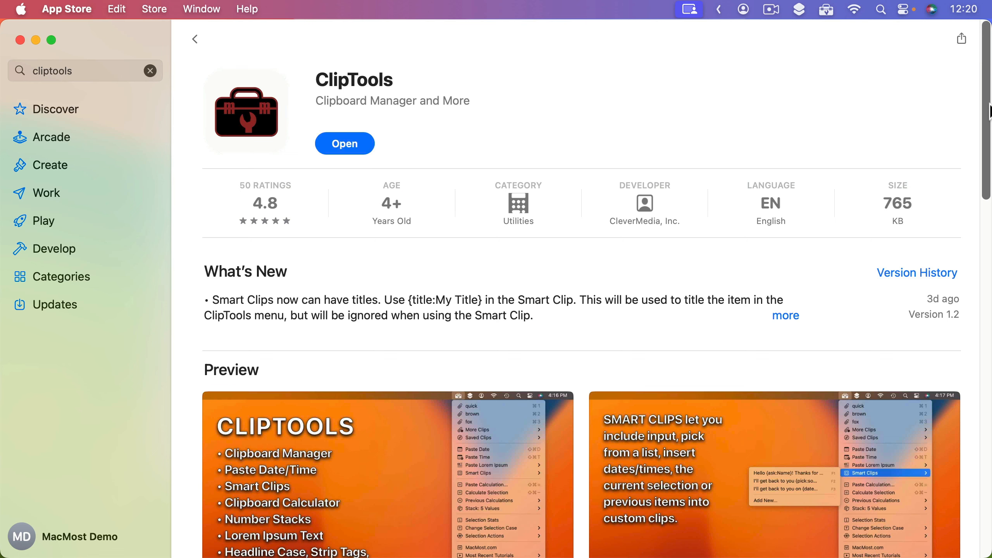
pyautogui.moveTo(988, 124); pyautogui.dragTo(989, 291)
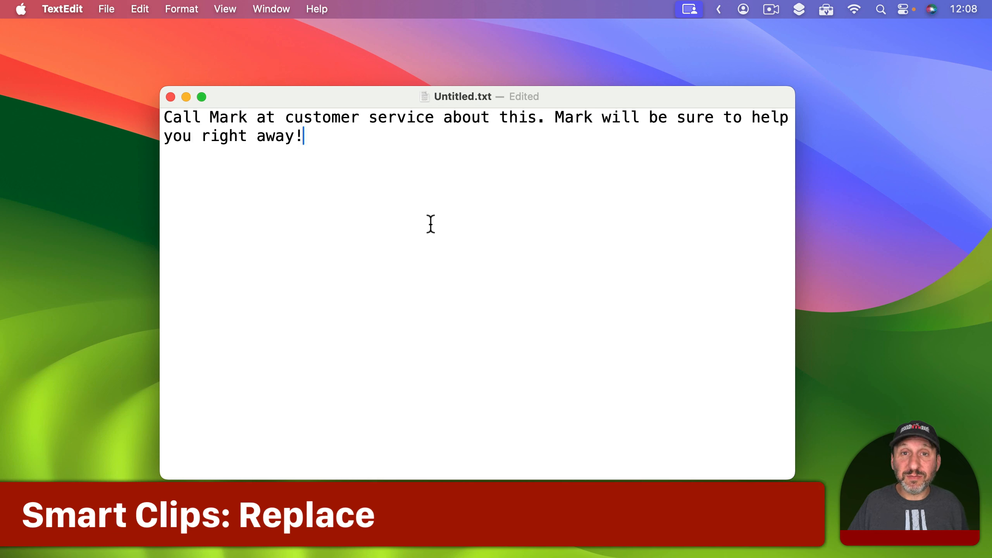
pyautogui.doubleClick(230, 117)
pyautogui.doubleClick(573, 116)
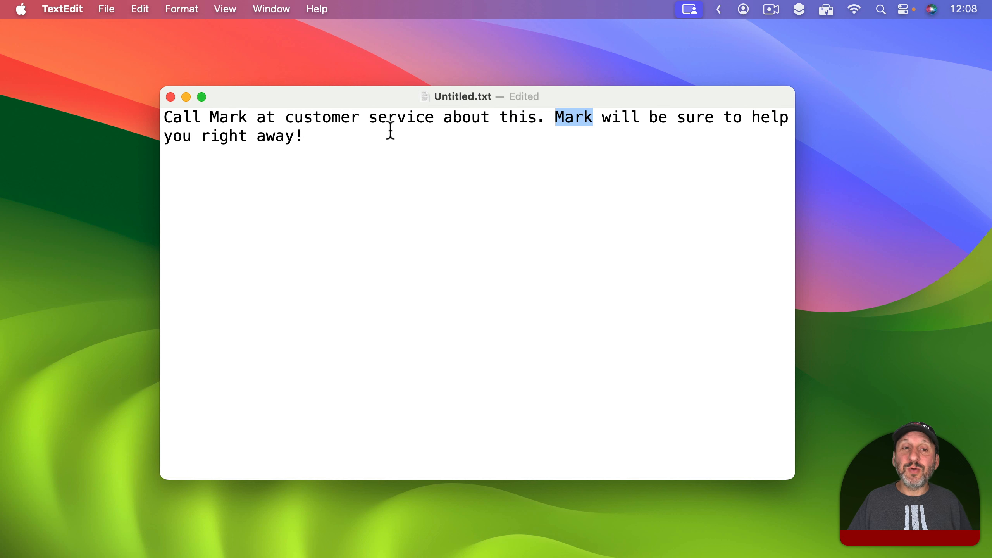
pyautogui.click(370, 129)
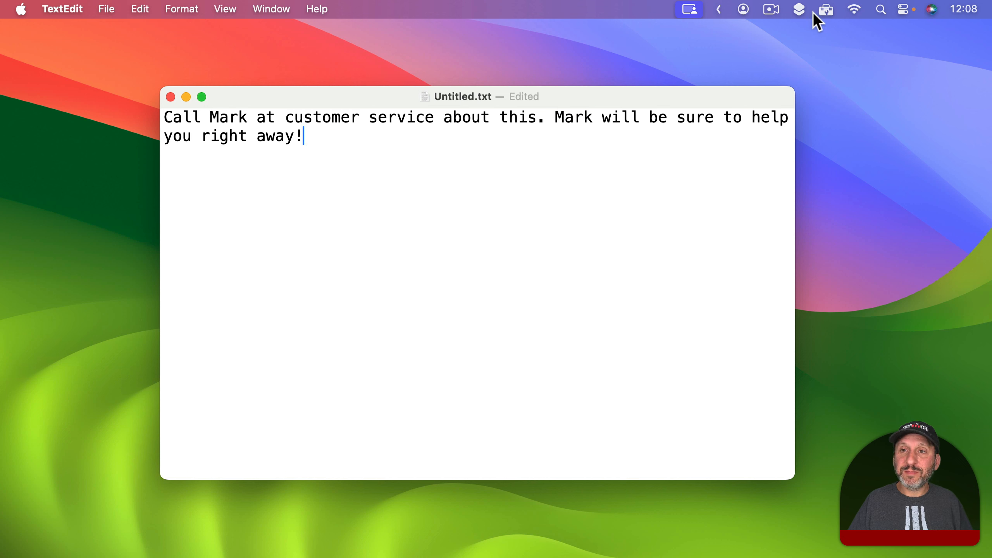
# Start a new ClipTools Smart Clip with {selection} followed by a {replace:} tag that swaps the contact's name for another name.
pyautogui.click(826, 9)
pyautogui.moveTo(832, 109)
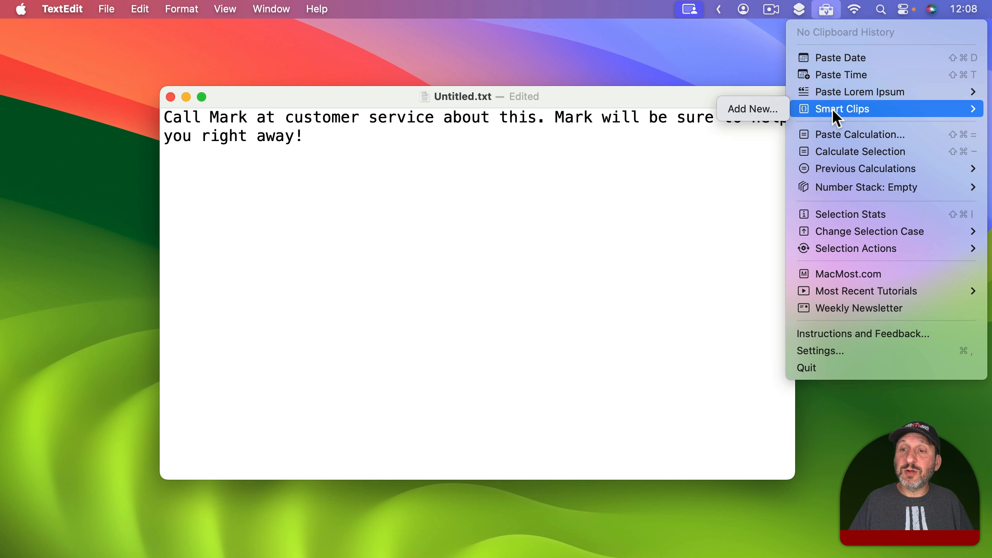
pyautogui.click(758, 110)
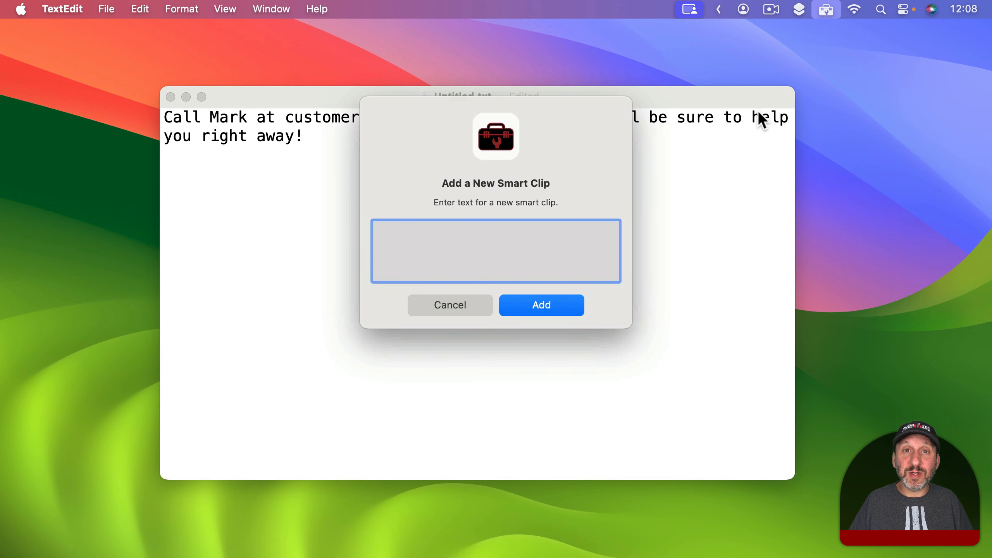
pyautogui.write('{selection}{replace:Mark|Joe}')
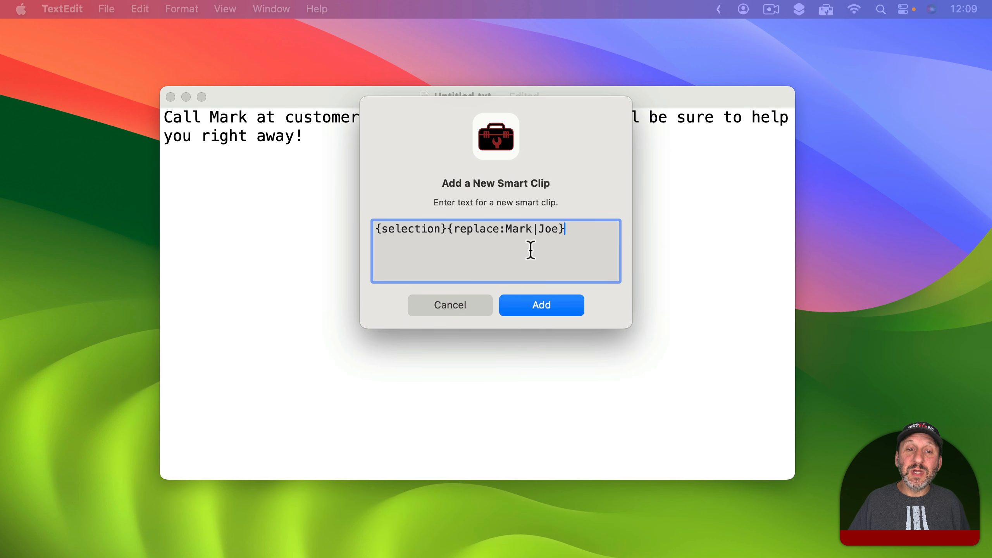
pyautogui.moveTo(448, 229); pyautogui.dragTo(506, 231)
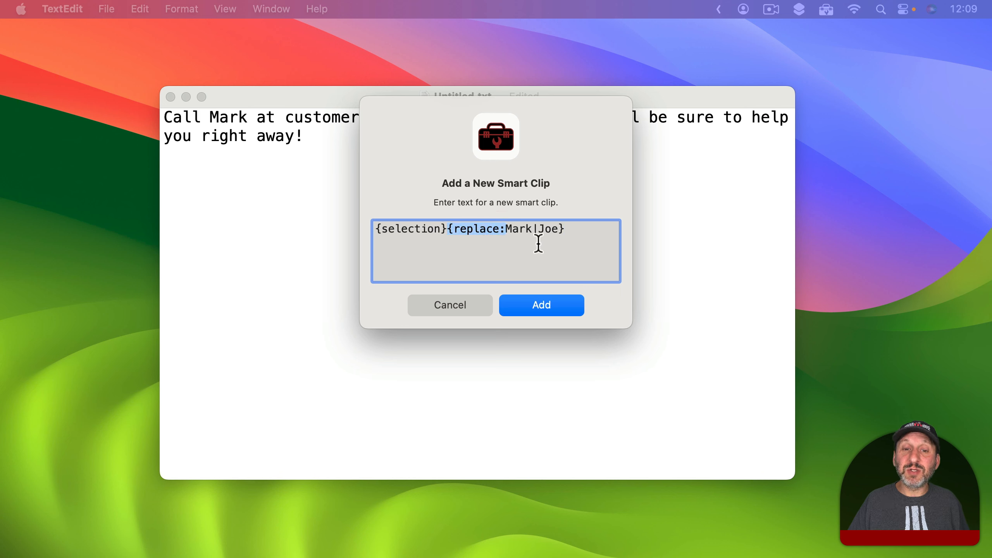
pyautogui.click(524, 229)
pyautogui.doubleClick(515, 230)
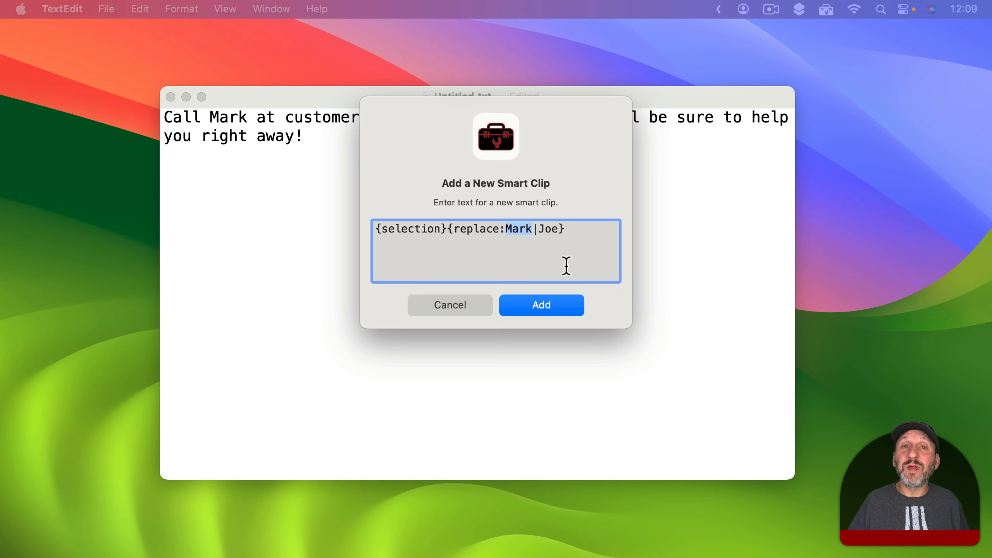
pyautogui.doubleClick(547, 229)
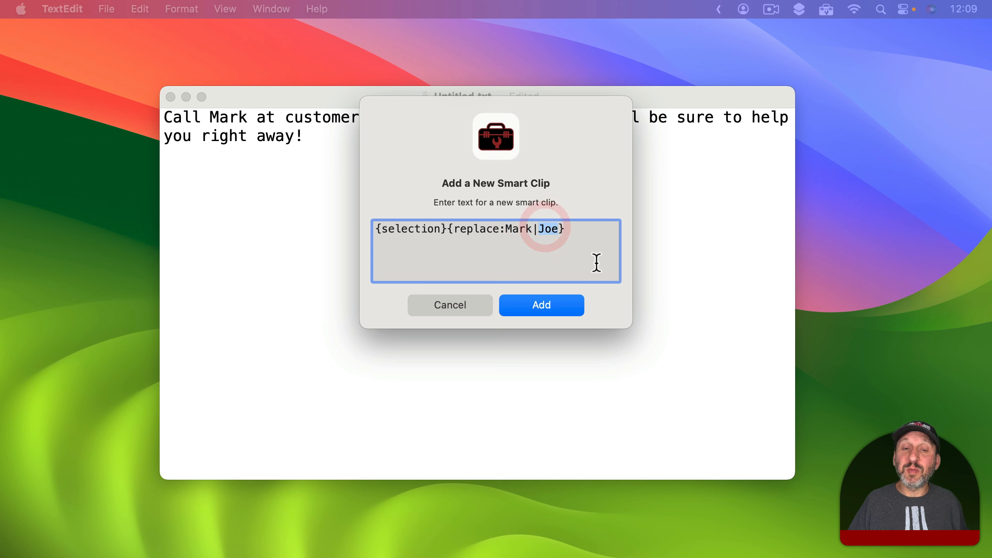
pyautogui.click(537, 229)
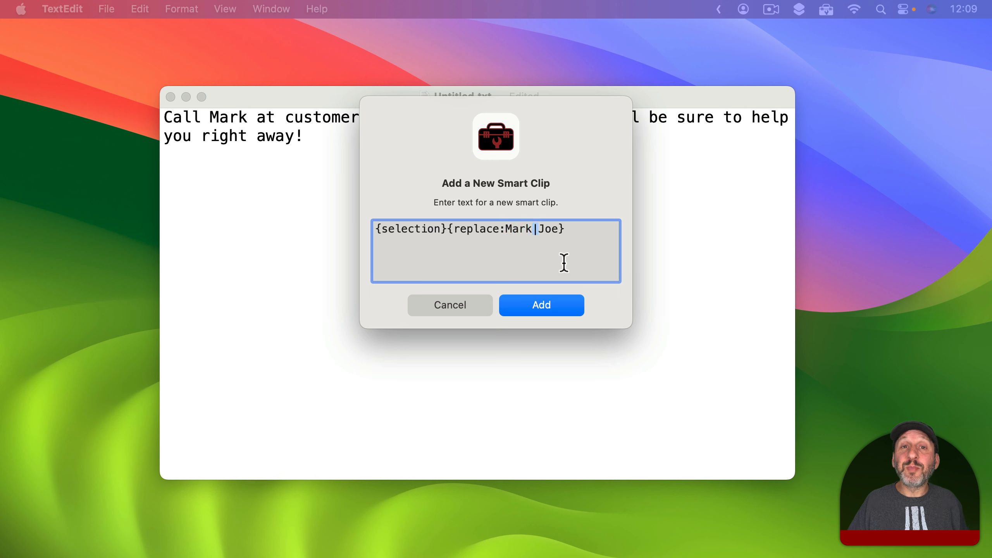
# Try the |i option at the end of the replace tag and remove it again.
pyautogui.click(559, 229)
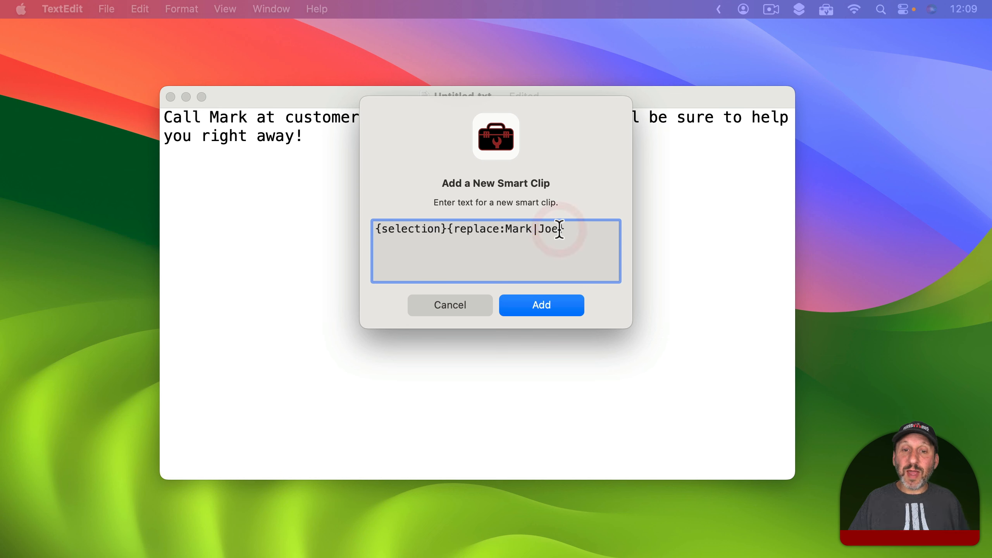
pyautogui.write('|i')
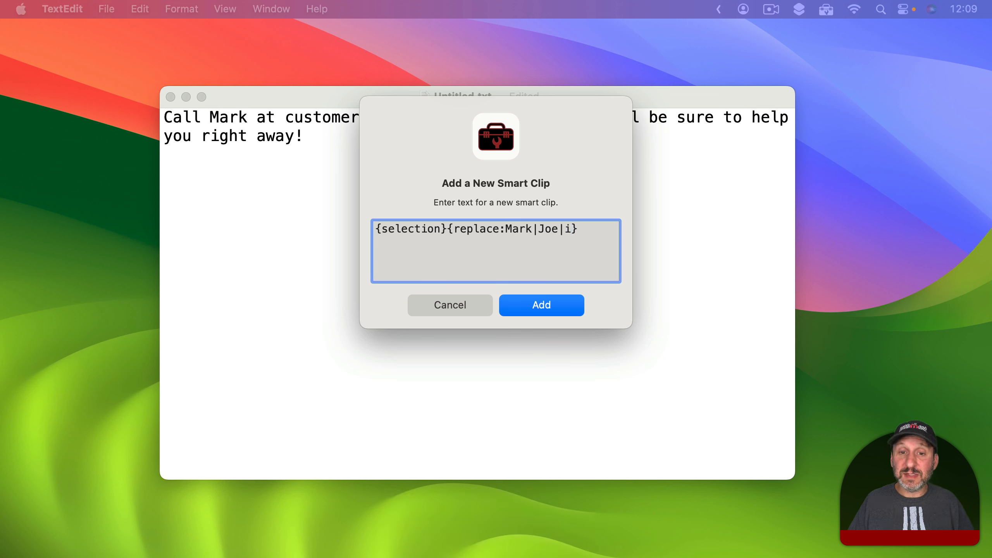
pyautogui.click(512, 230)
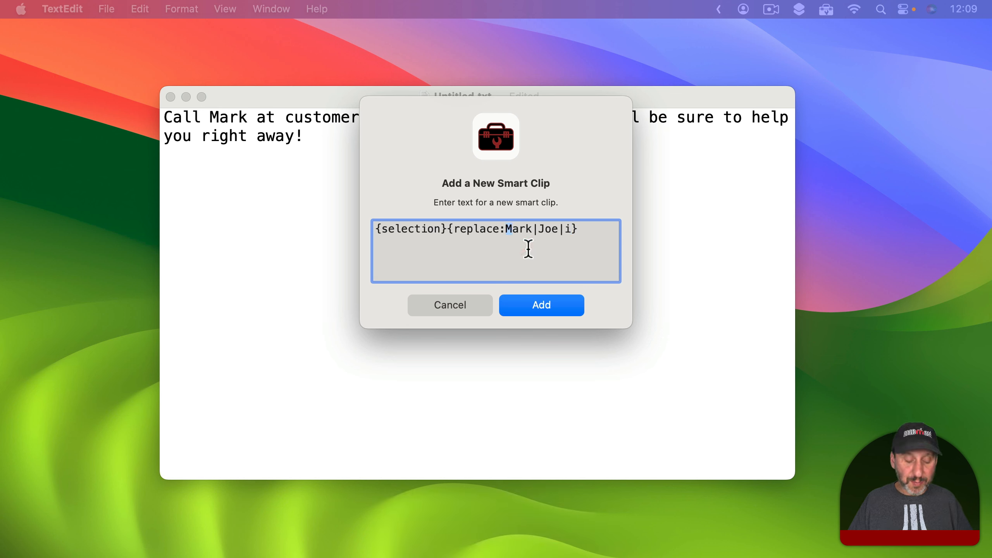
pyautogui.press('BackSpace')
pyautogui.write('m')
pyautogui.press('BackSpace')
pyautogui.write('M')
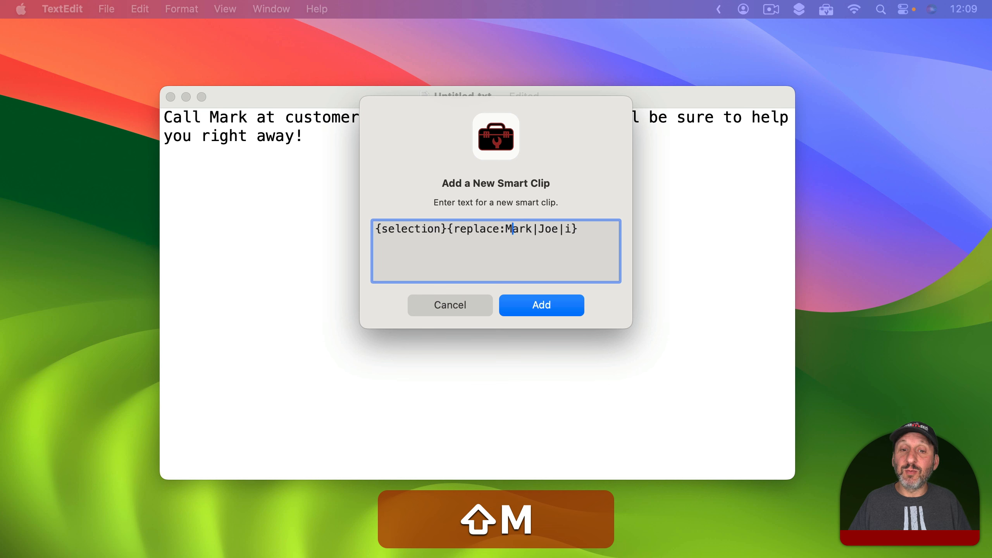
pyautogui.click(572, 230)
pyautogui.press('BackSpace')
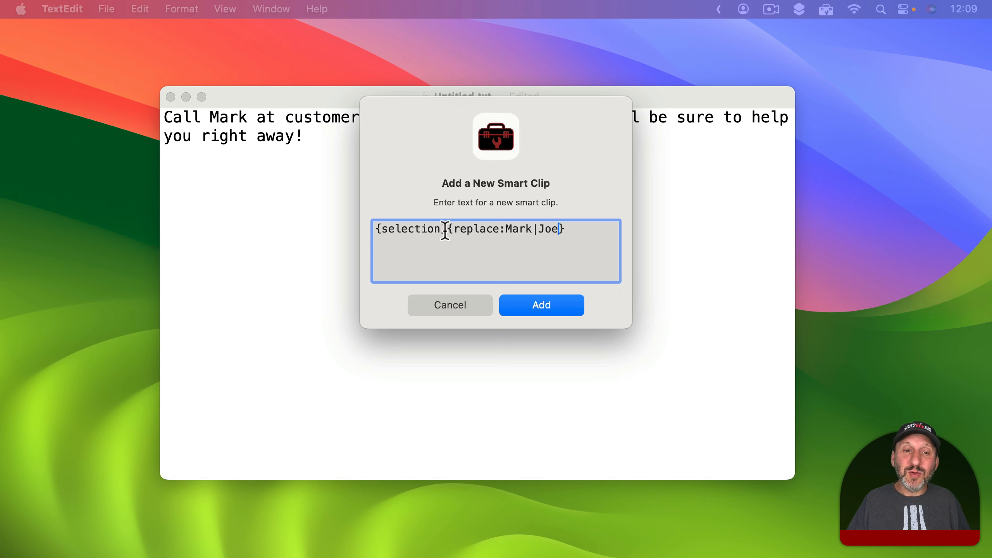
pyautogui.moveTo(446, 230); pyautogui.dragTo(366, 237)
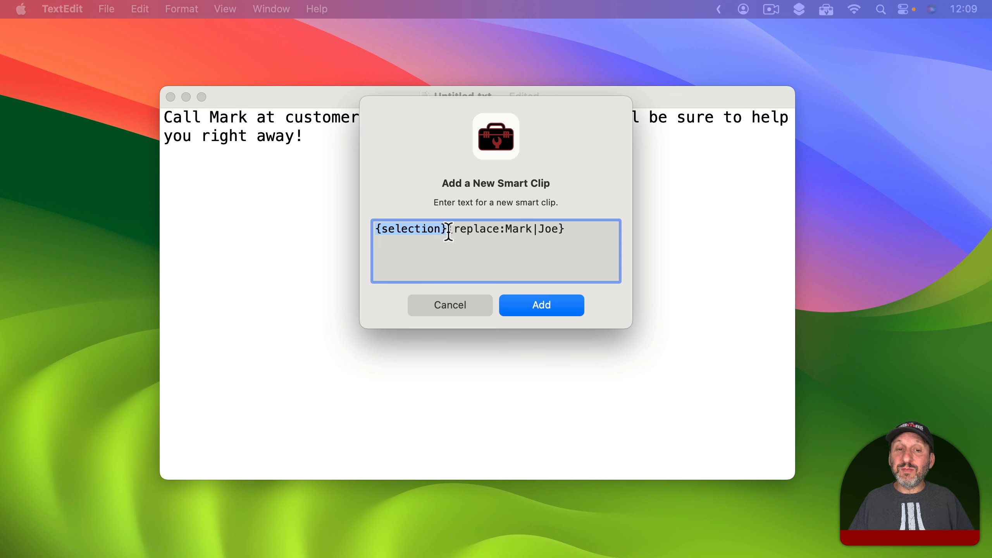
pyautogui.moveTo(448, 230); pyautogui.dragTo(599, 227)
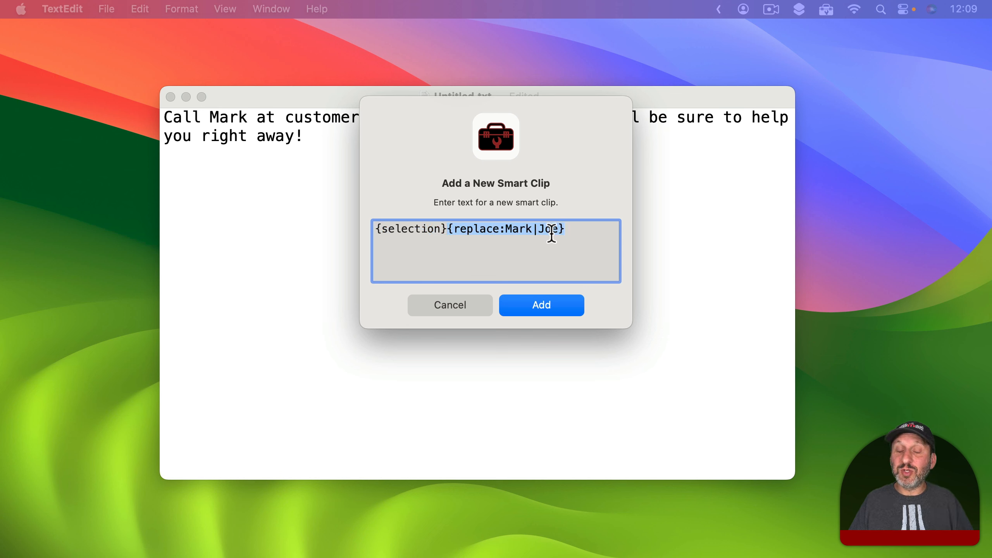
pyautogui.click(584, 231)
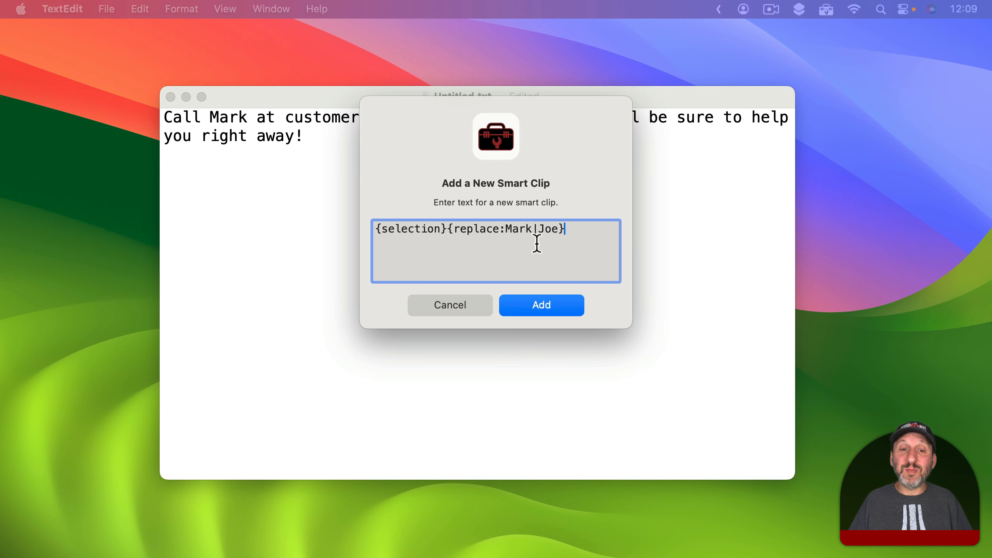
# Add the finished Smart Clip and apply it to the whole customer service paragraph in the text document.
pyautogui.click(545, 305)
pyautogui.moveTo(332, 140); pyautogui.dragTo(94, 112)
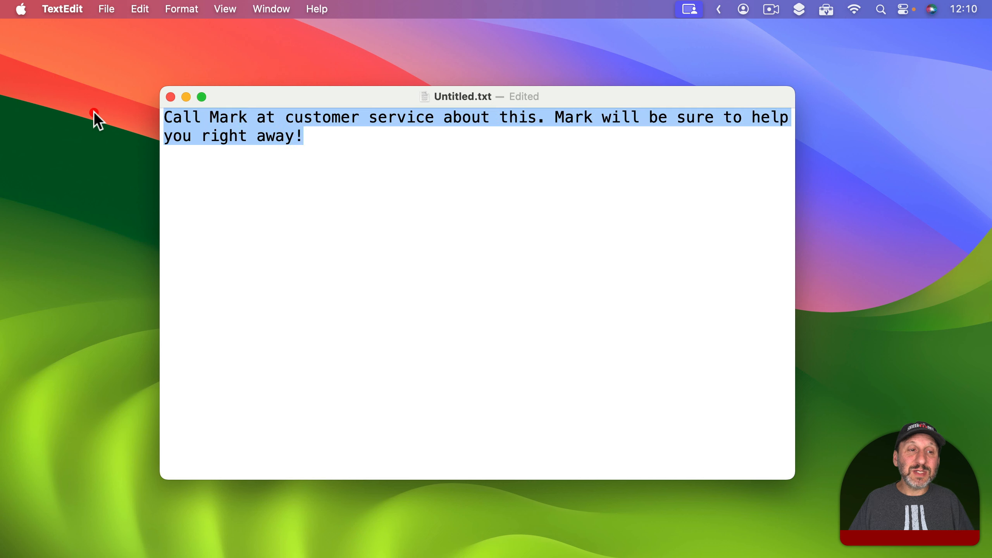
pyautogui.click(825, 11)
pyautogui.moveTo(826, 111)
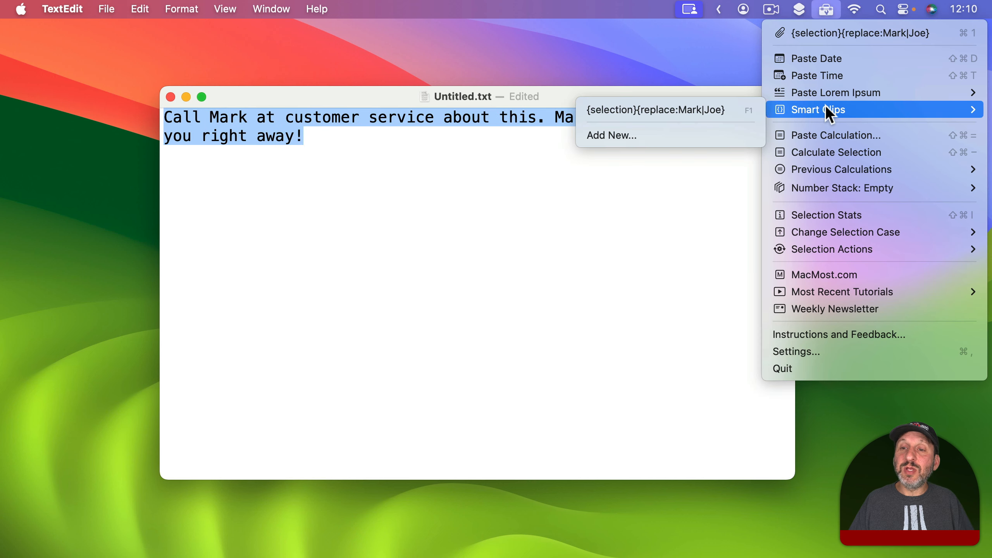
pyautogui.click(722, 110)
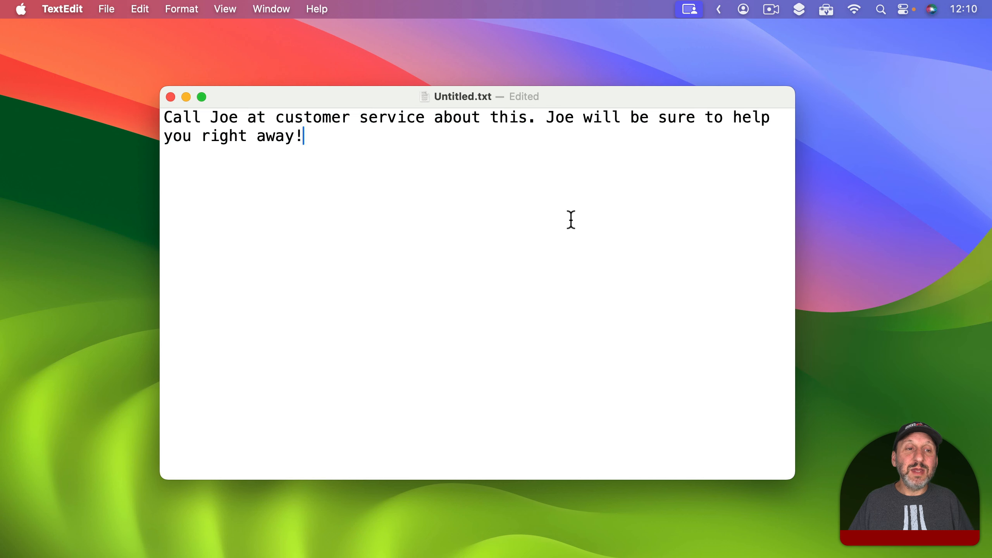
# Add the sentence "Our new widget #A7890 is the best one yet!" below the paragraph, separated by a blank line.
pyautogui.doubleClick(228, 117)
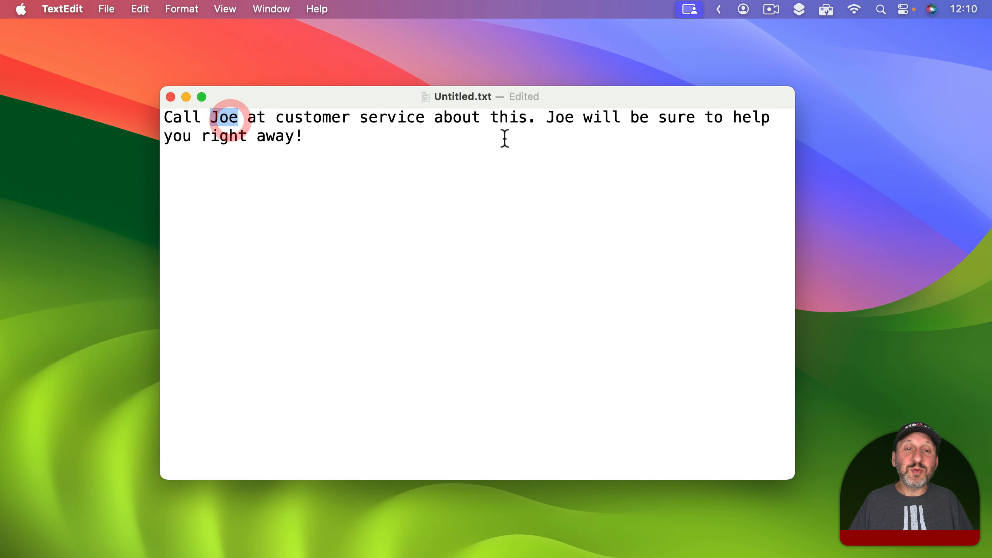
pyautogui.doubleClick(559, 117)
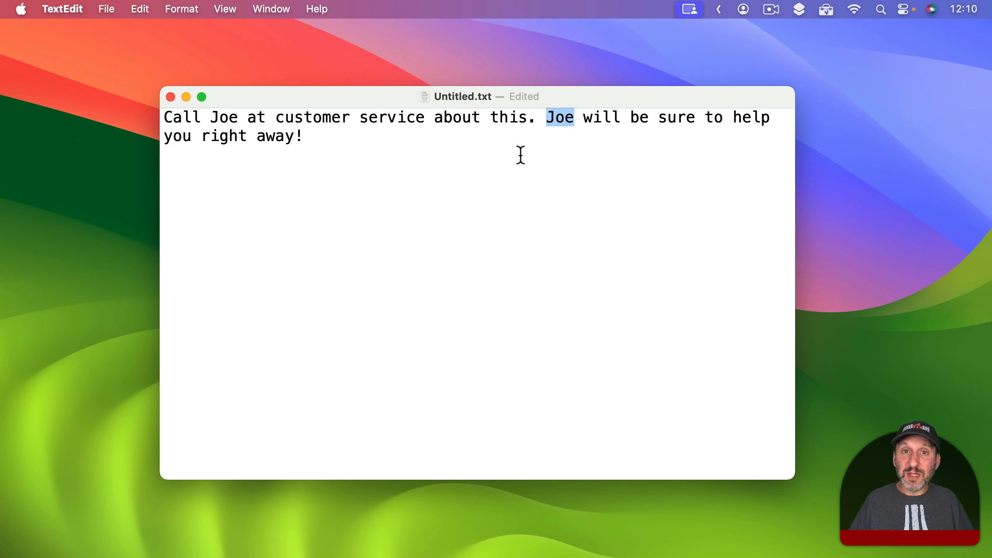
pyautogui.click(379, 138)
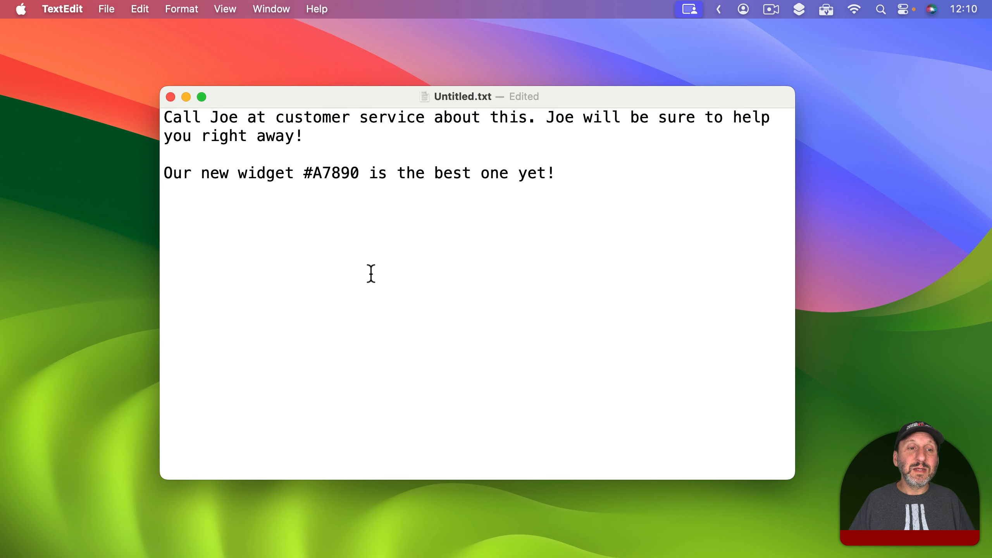
# Try expanding #A7890 in the widget sentence to "(Product Number A7890)" by hand and undo the edit.
pyautogui.moveTo(304, 173)
pyautogui.mouseDown()
pyautogui.moveTo(357, 173)
pyautogui.moveTo(307, 175)
pyautogui.mouseUp()
pyautogui.write('(Produc')
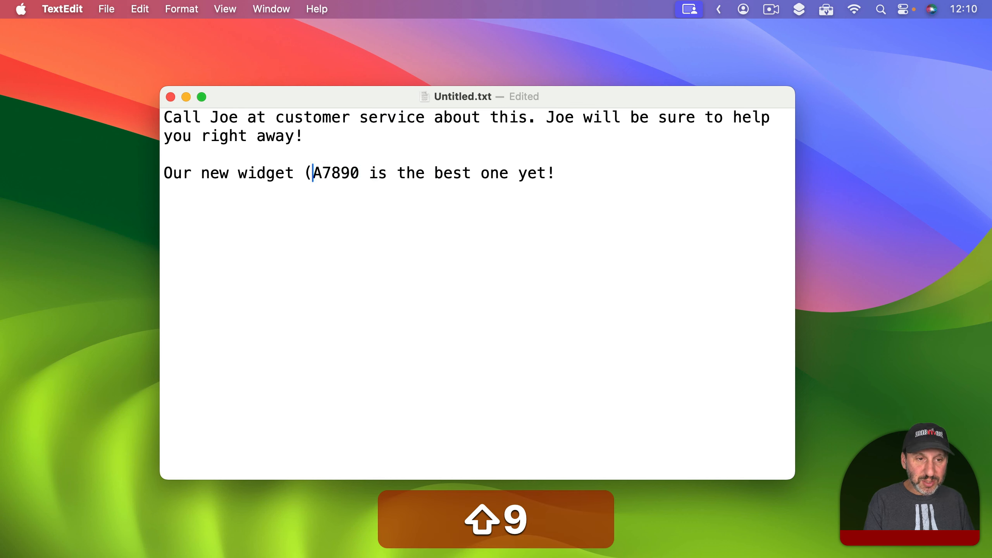
pyautogui.write('t Number')
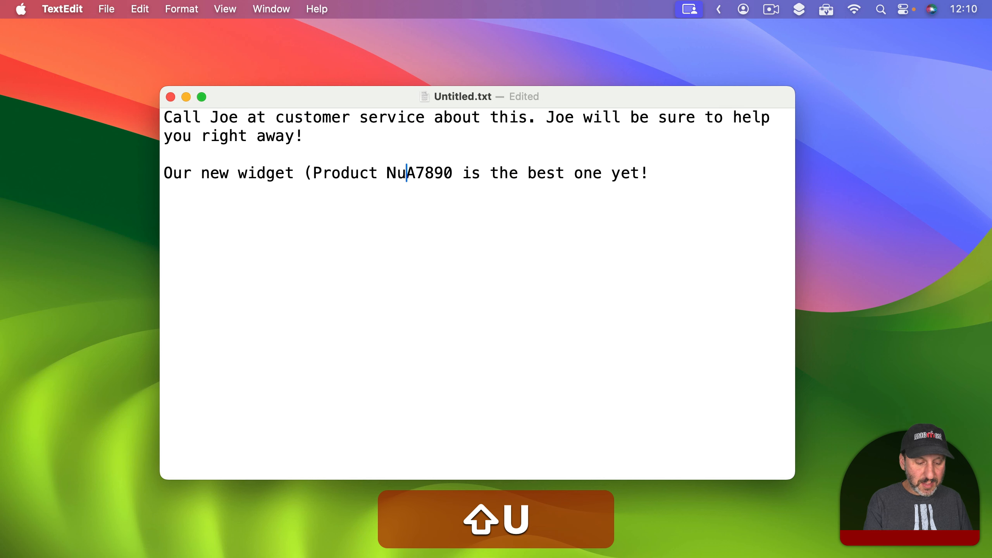
pyautogui.click(504, 172)
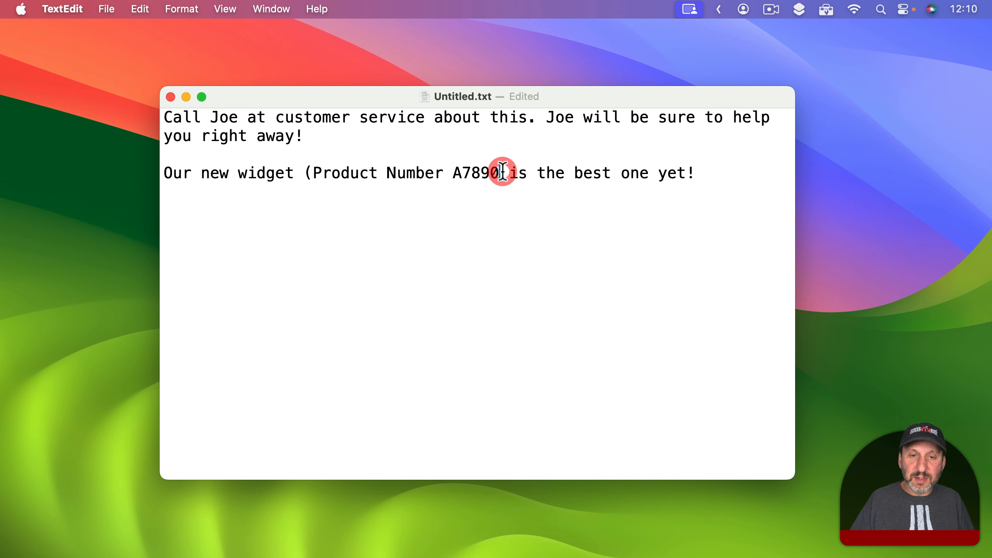
pyautogui.write(')')
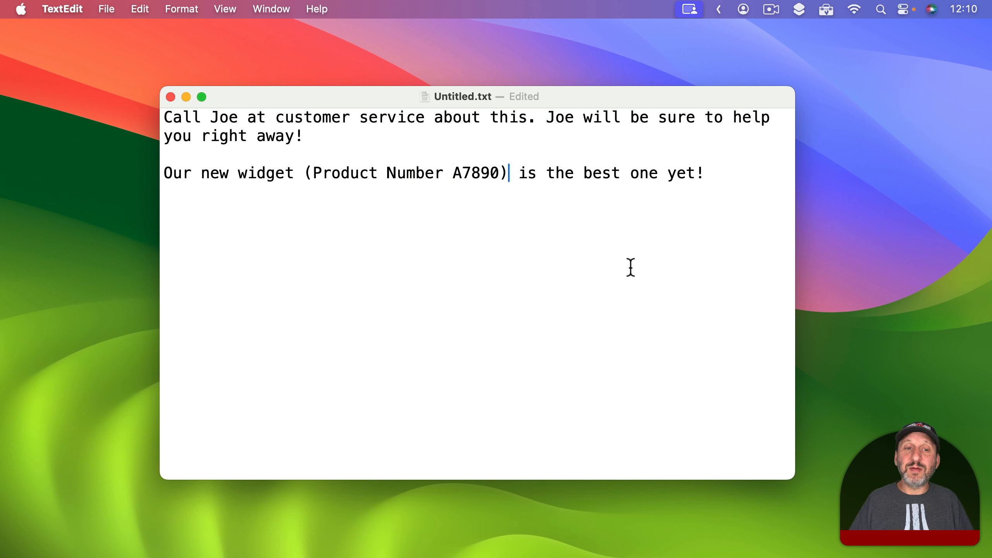
pyautogui.press('super+z')
pyautogui.press('super+z')
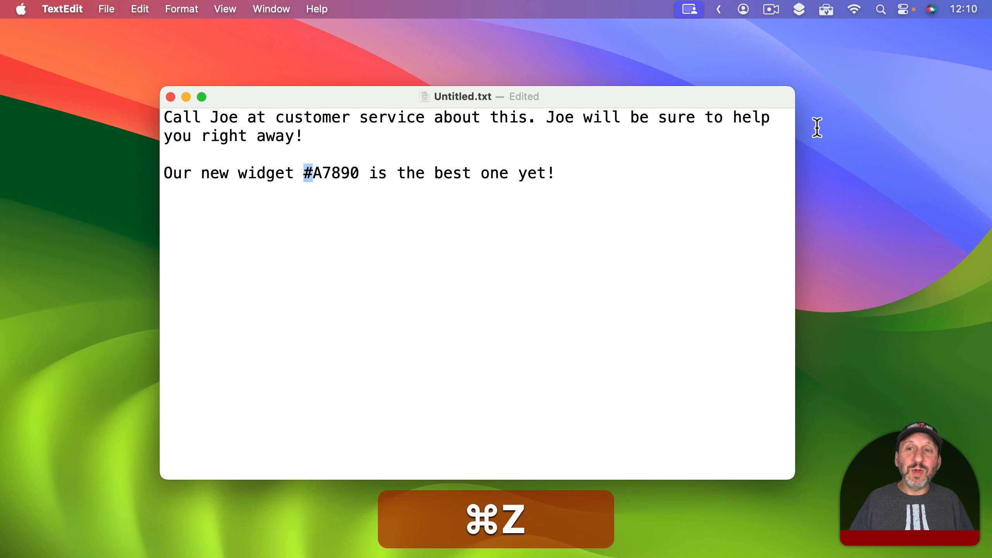
# Start a new Smart Clip whose text is the selection tag in parentheses, "({selection})".
pyautogui.click(829, 13)
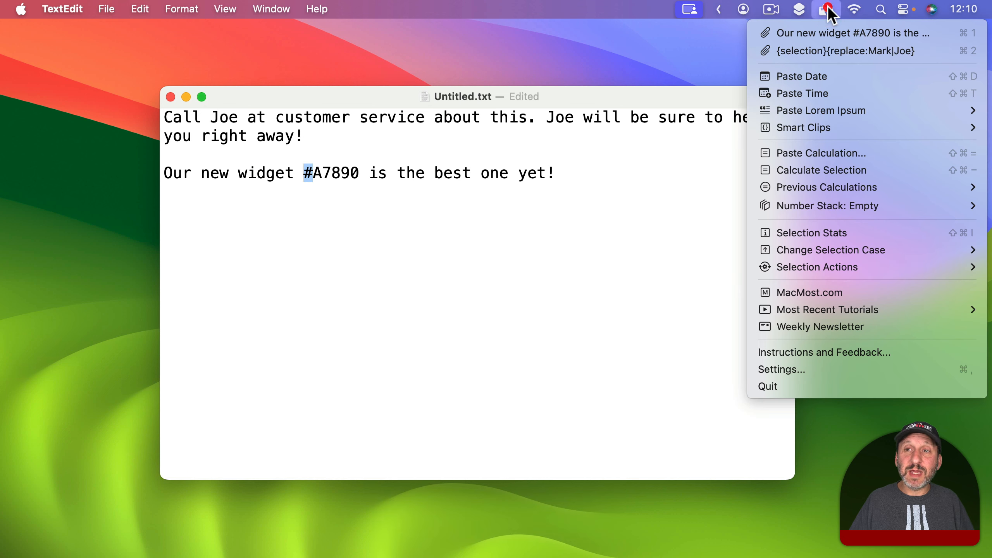
pyautogui.moveTo(826, 127)
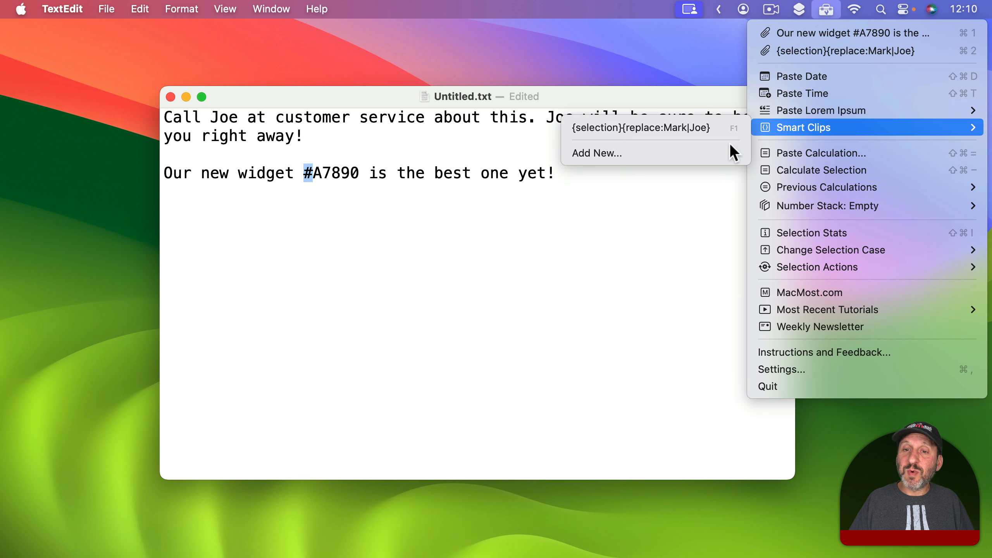
pyautogui.click(696, 152)
pyautogui.press('BackSpace')
pyautogui.write('{selection}')
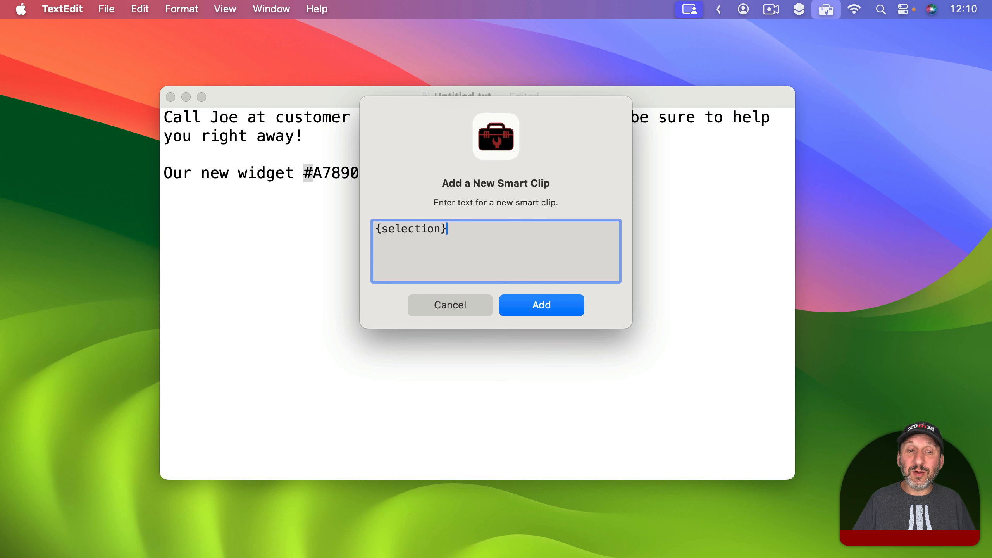
pyautogui.press('super+Left')
pyautogui.write('(')
pyautogui.press('super+Right')
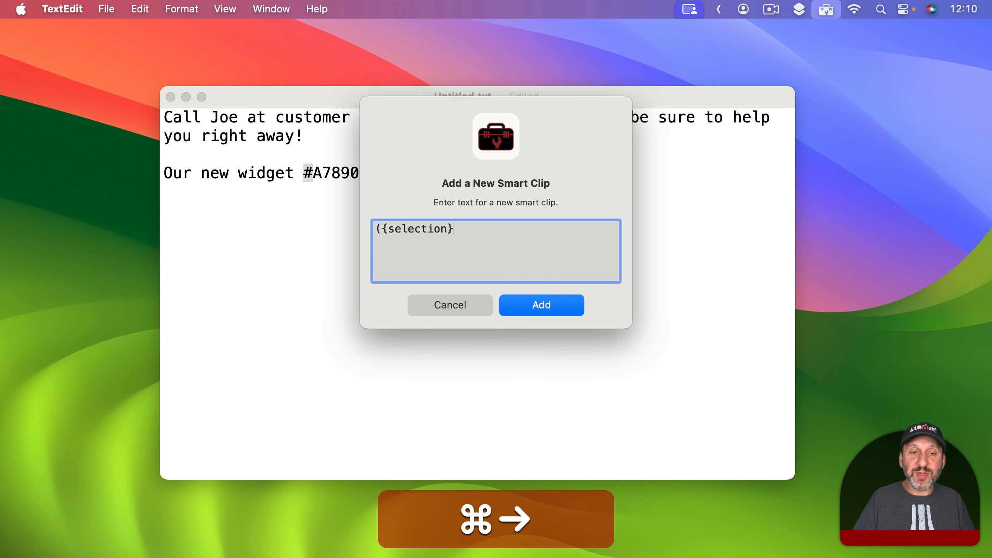
pyautogui.write(')')
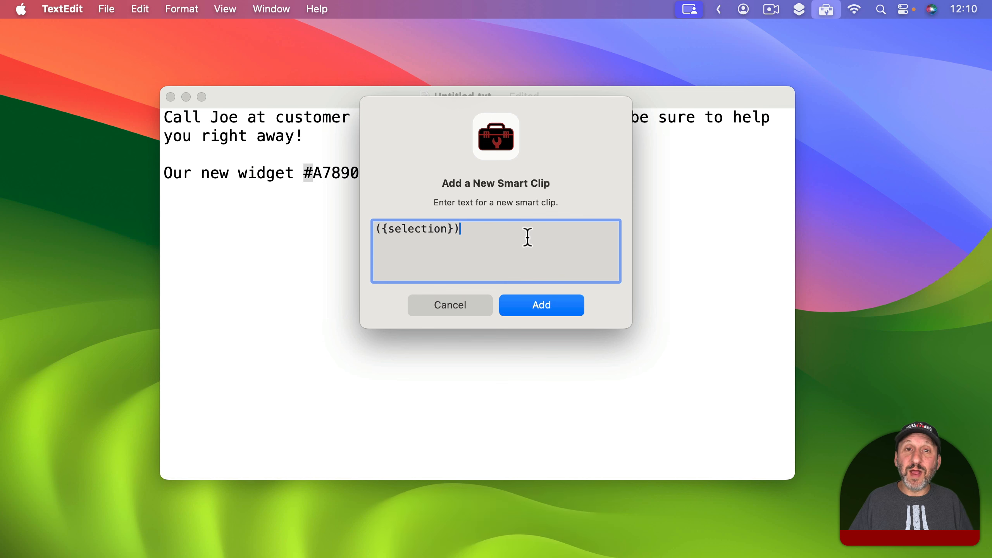
# Append the tag "{replace:#|Product Number }" to the new Smart Clip's text, keeping a space before the closing brace.
pyautogui.write('{')
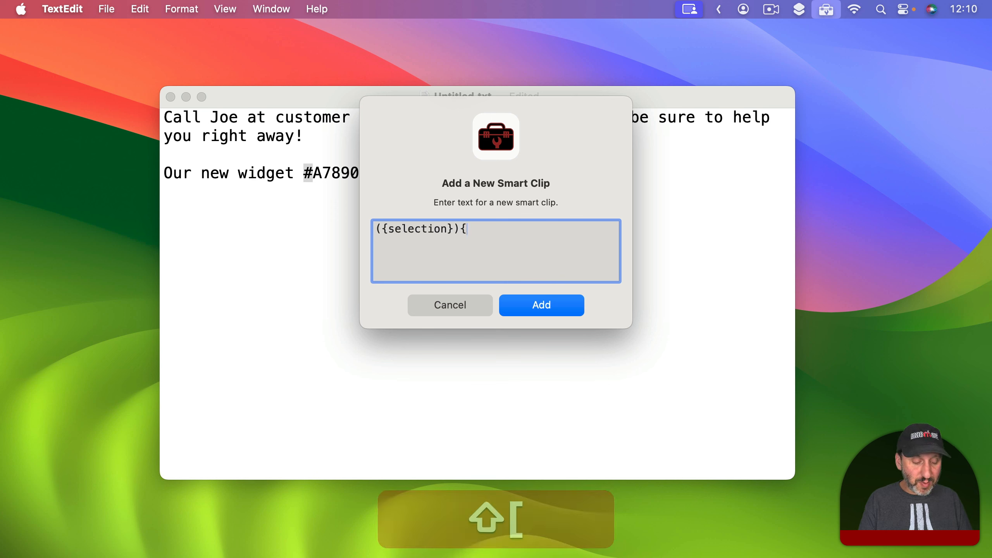
pyautogui.write('replace:')
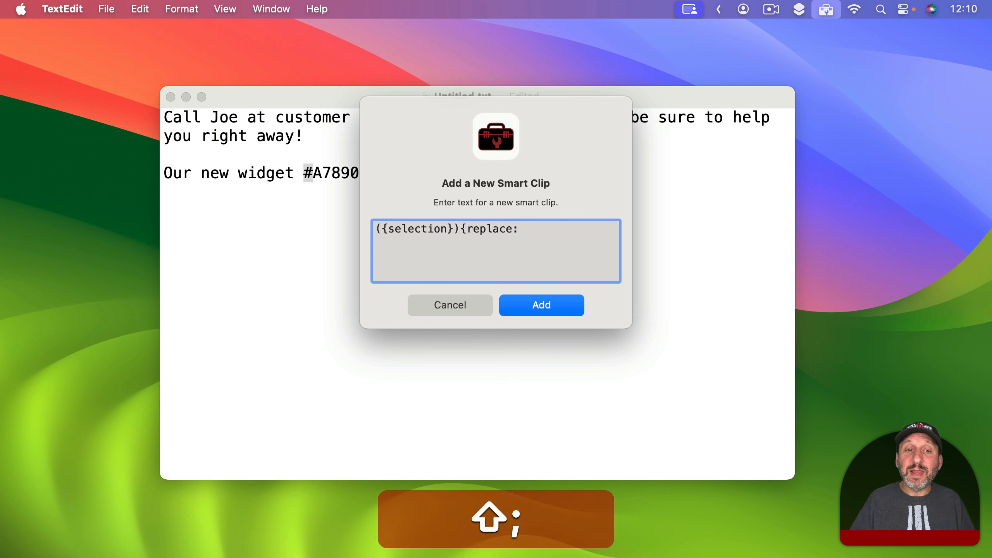
pyautogui.press('shift')
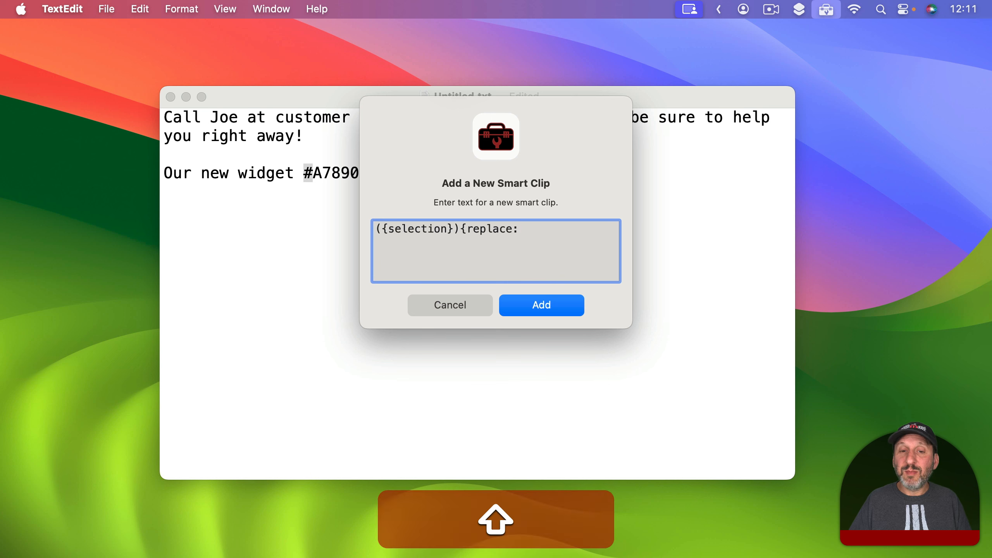
pyautogui.write('#')
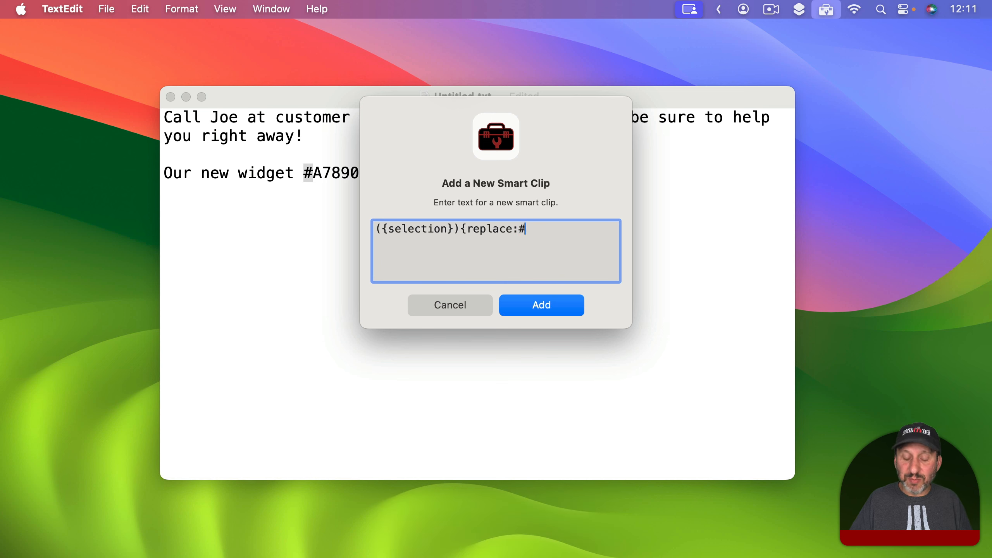
pyautogui.write('|')
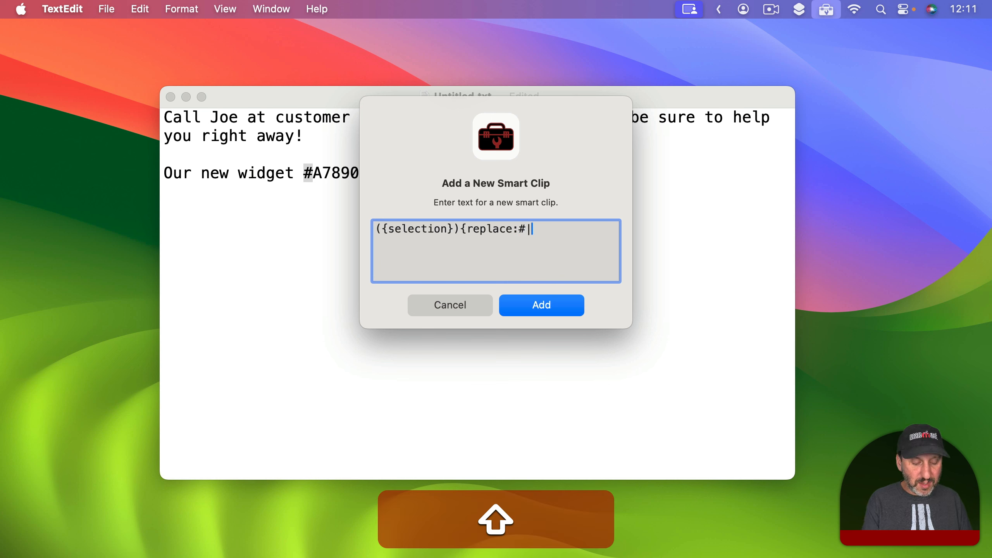
pyautogui.write('Product N')
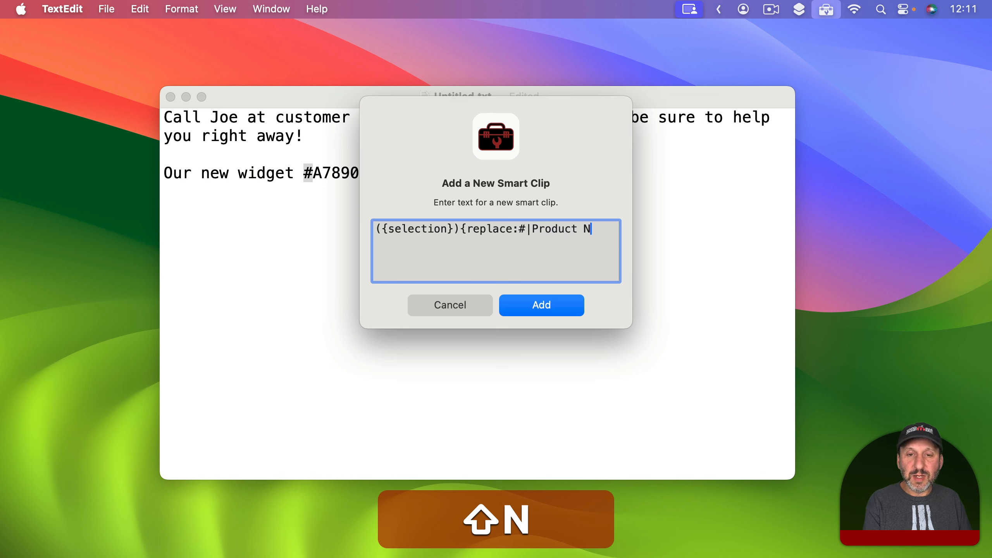
pyautogui.write('umber }')
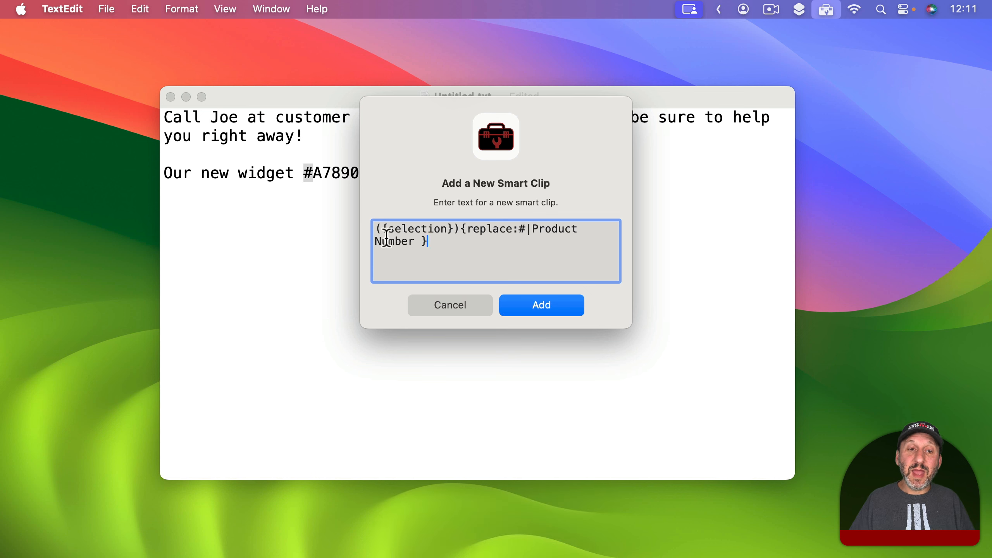
# Add the finished product number Smart Clip and apply it to #A7890 in the widget sentence.
pyautogui.click(373, 231)
pyautogui.moveTo(452, 231); pyautogui.dragTo(463, 232)
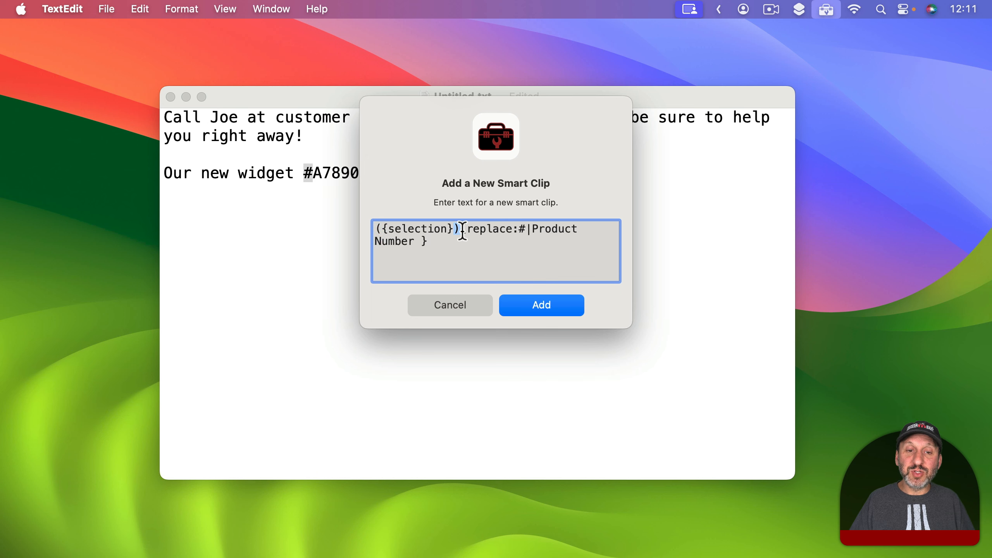
pyautogui.click(539, 303)
pyautogui.moveTo(308, 174); pyautogui.dragTo(359, 173)
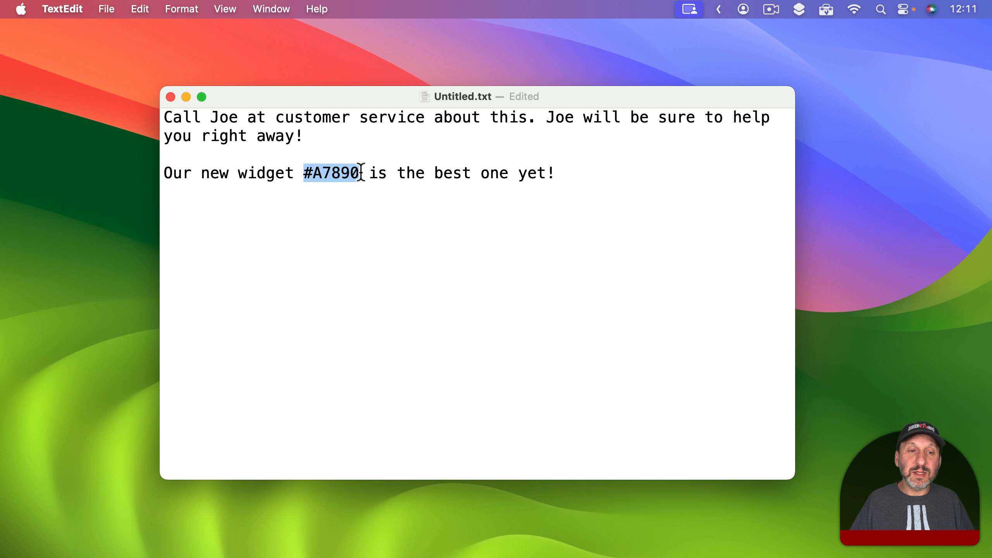
pyautogui.click(824, 9)
pyautogui.moveTo(816, 125)
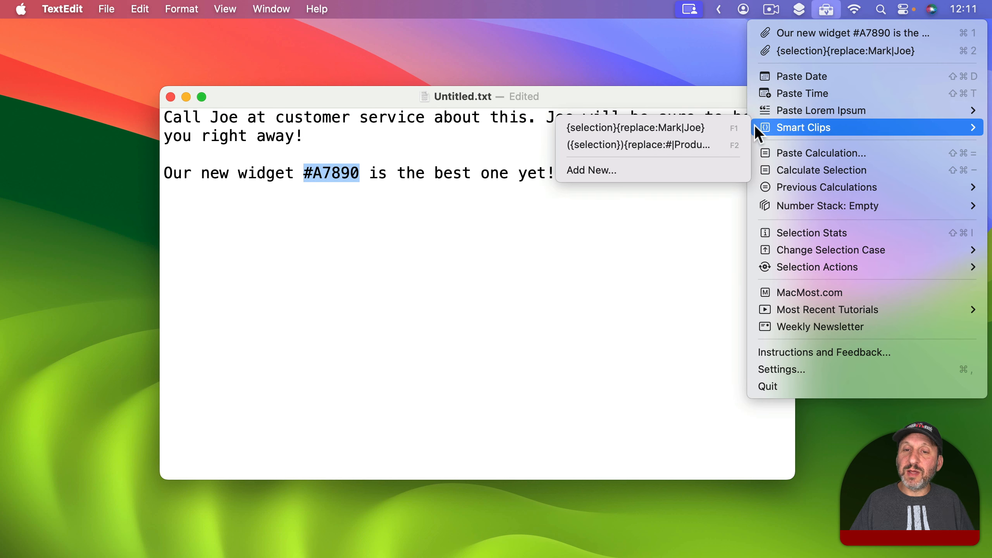
pyautogui.click(686, 145)
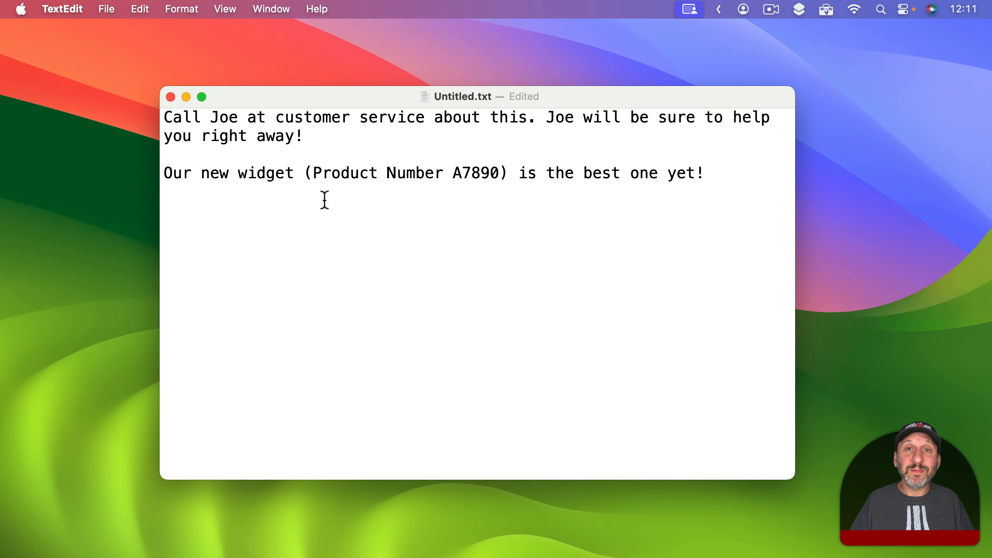
# Start a new line after a blank one below the widget sentence, trying a pasted calculation of 6*9 there and deleting its result.
pyautogui.press('Return')
pyautogui.press('Return')
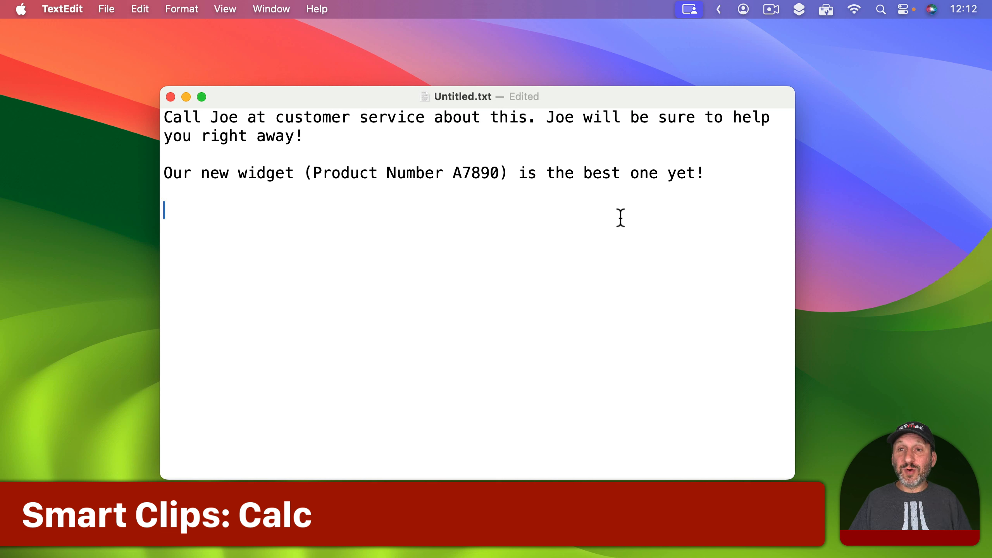
pyautogui.click(825, 10)
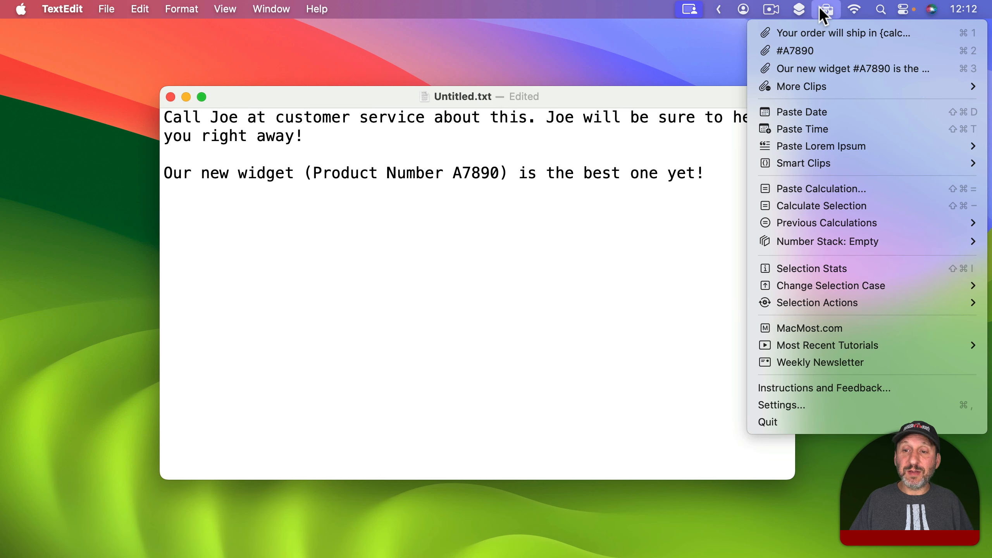
pyautogui.click(823, 188)
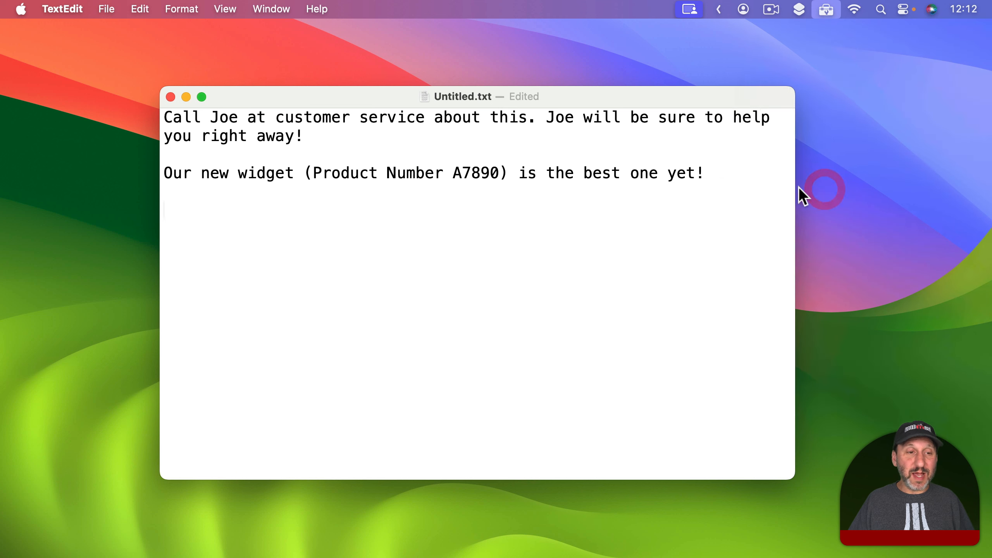
pyautogui.write('6*9')
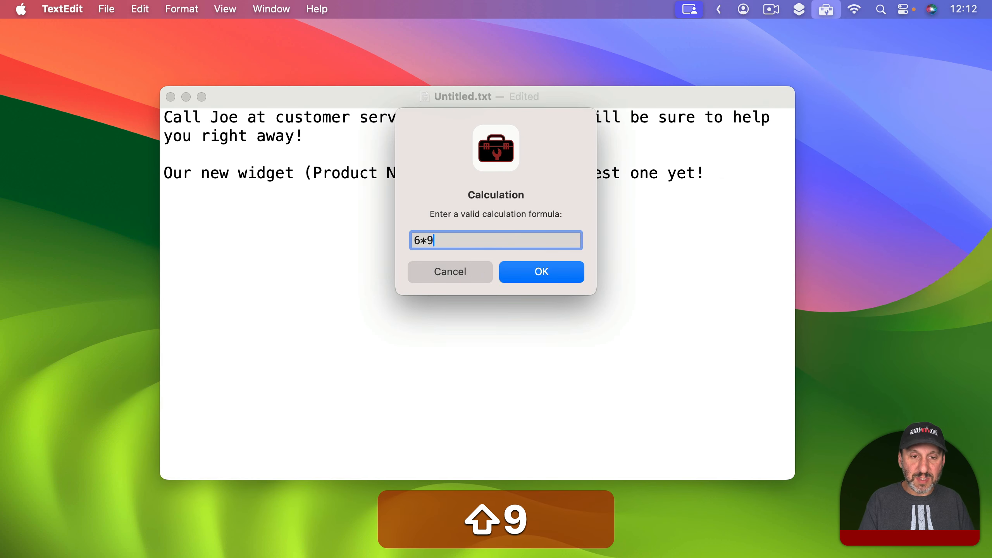
pyautogui.press('Return')
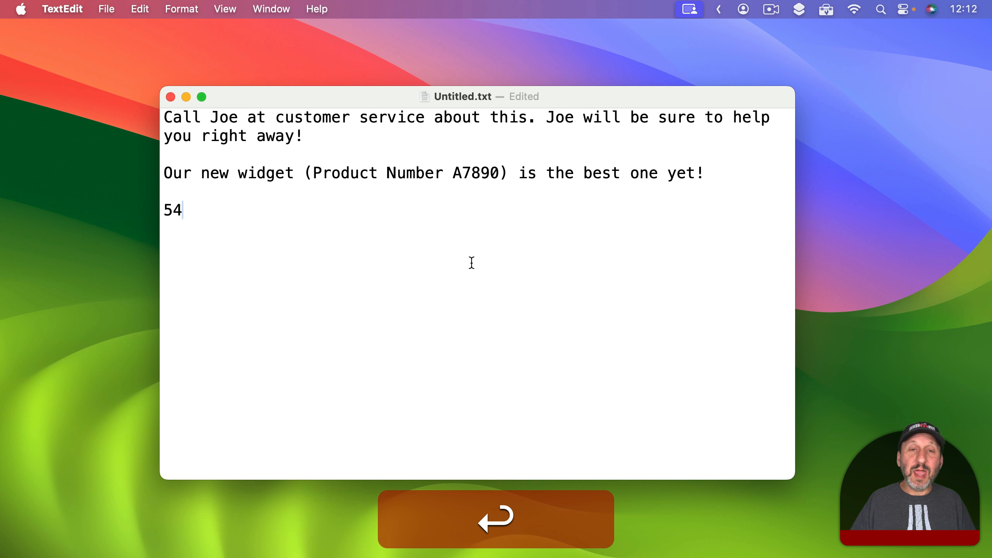
pyautogui.press('BackSpace')
pyautogui.press('BackSpace')
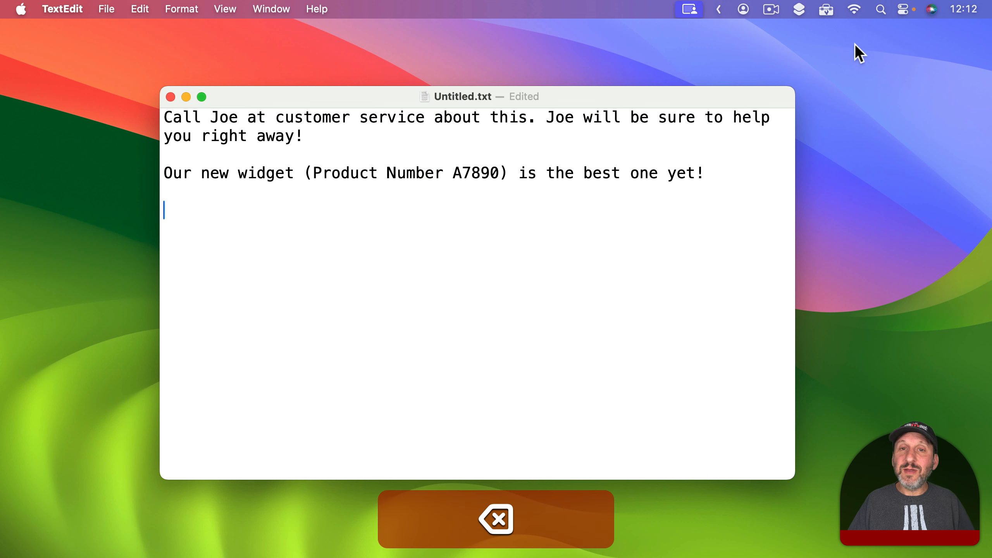
# Try calculating the selected expression 6*9-3 in place on the empty last line and delete the result.
pyautogui.click(827, 10)
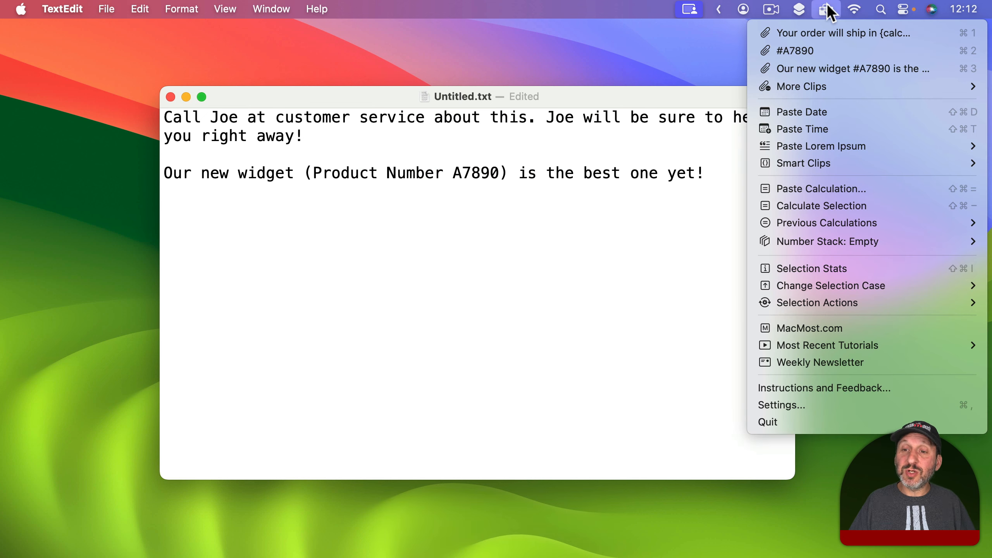
pyautogui.click(825, 203)
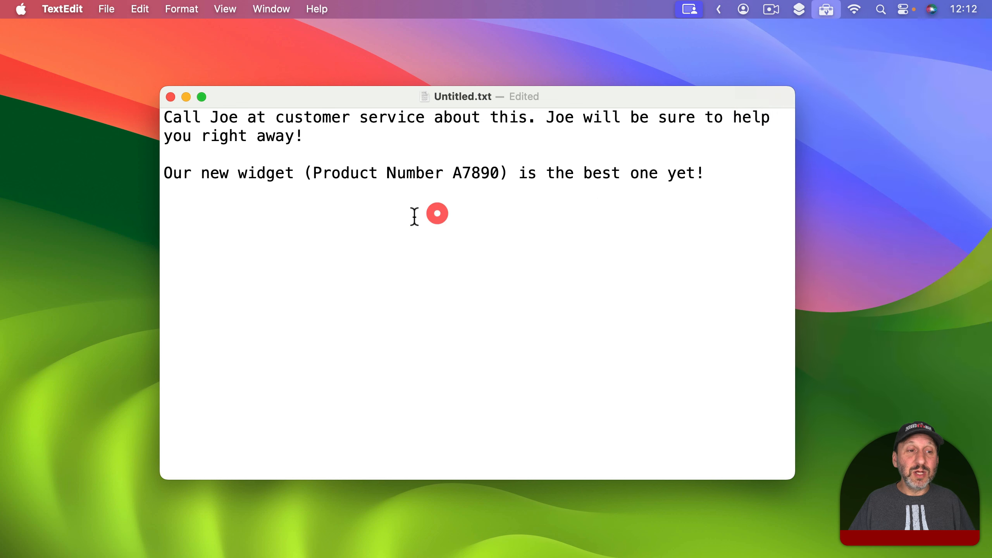
pyautogui.click(414, 218)
pyautogui.write('6*')
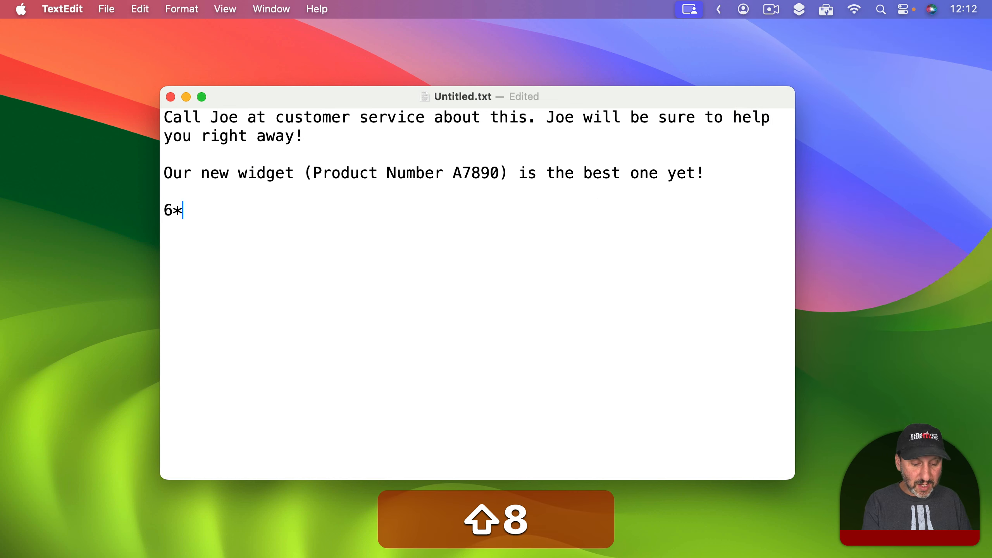
pyautogui.write('9-3')
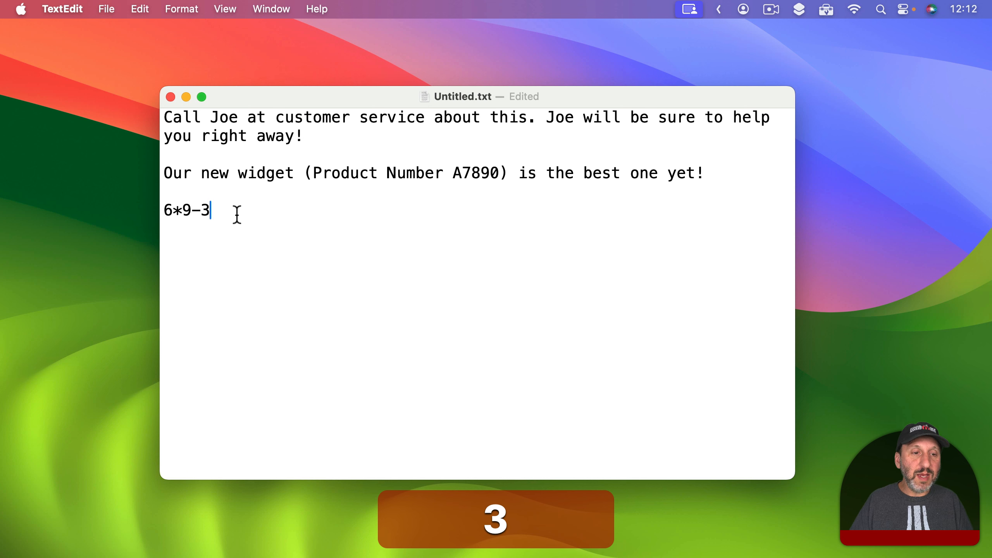
pyautogui.moveTo(238, 215); pyautogui.dragTo(139, 215)
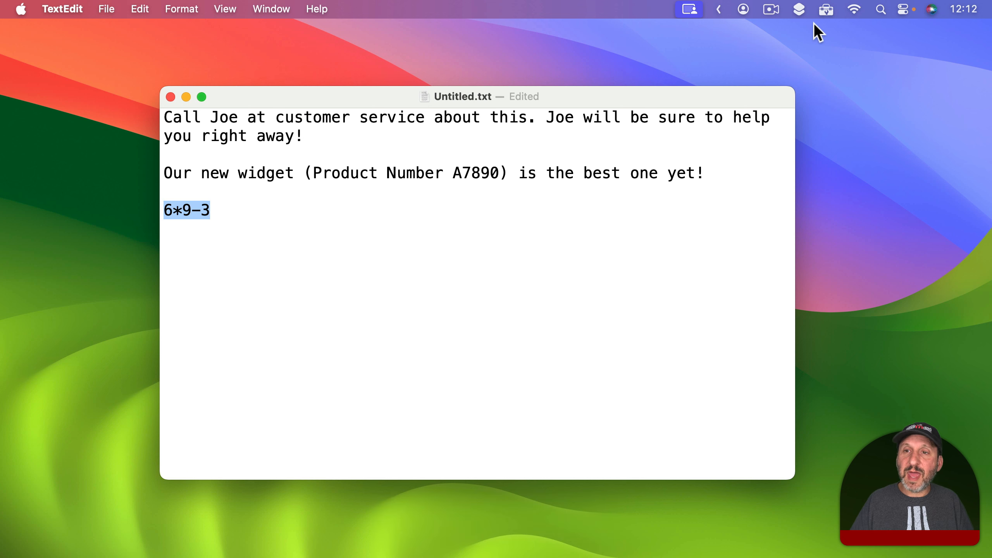
pyautogui.click(825, 11)
pyautogui.click(806, 203)
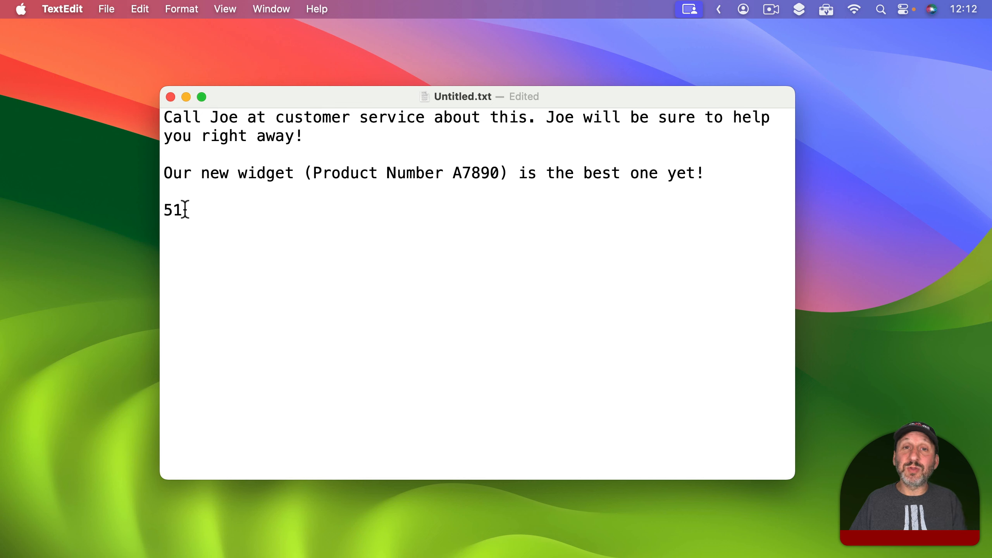
pyautogui.moveTo(185, 209); pyautogui.dragTo(155, 215)
pyautogui.press('BackSpace')
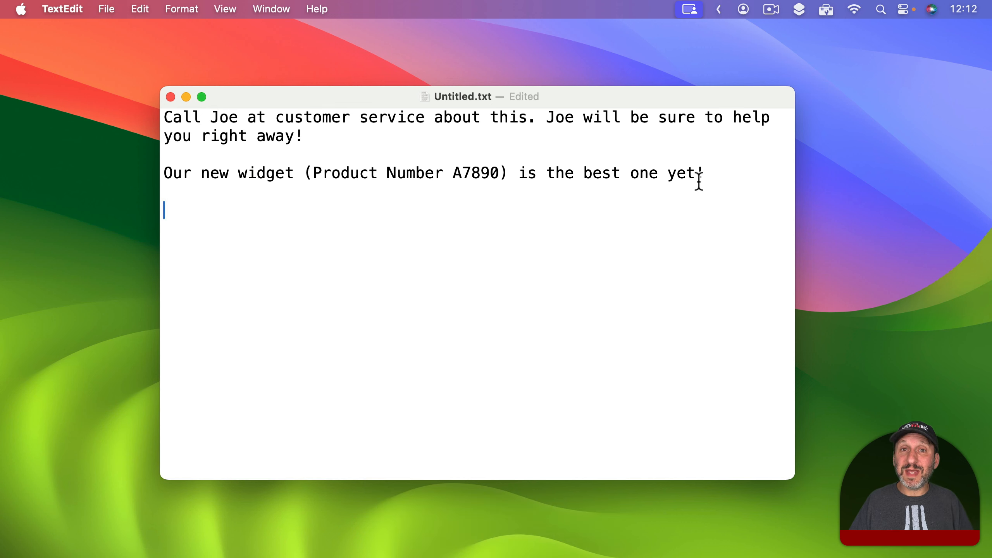
# Start a new Smart Clip with the text "Your order will ship in {calc:".
pyautogui.click(828, 9)
pyautogui.moveTo(812, 163)
pyautogui.click(687, 206)
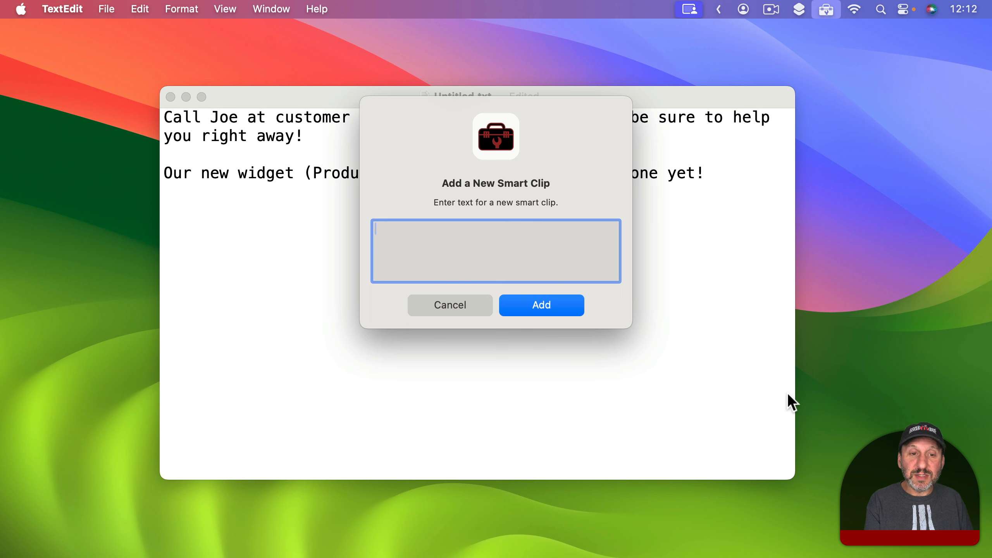
pyautogui.write('Your o')
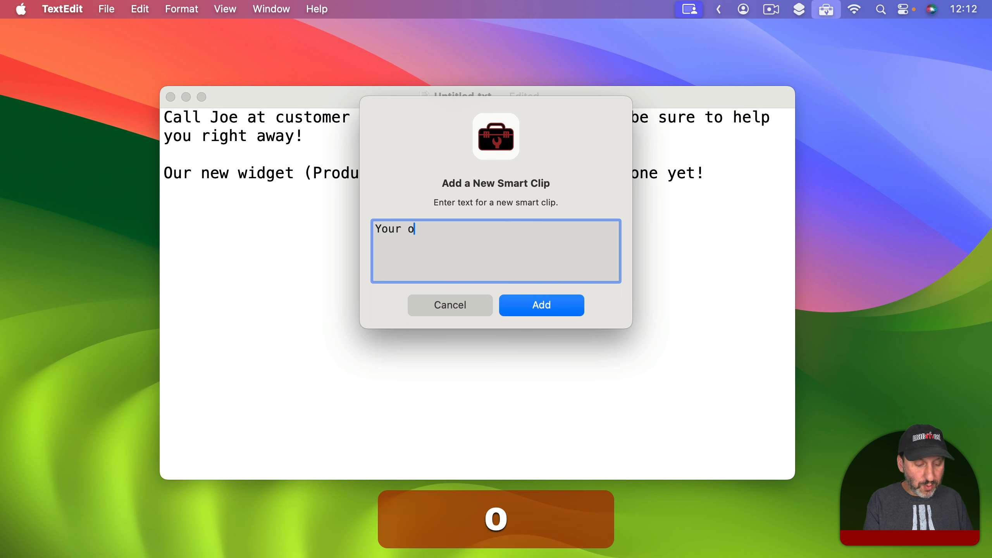
pyautogui.write('rder will shi')
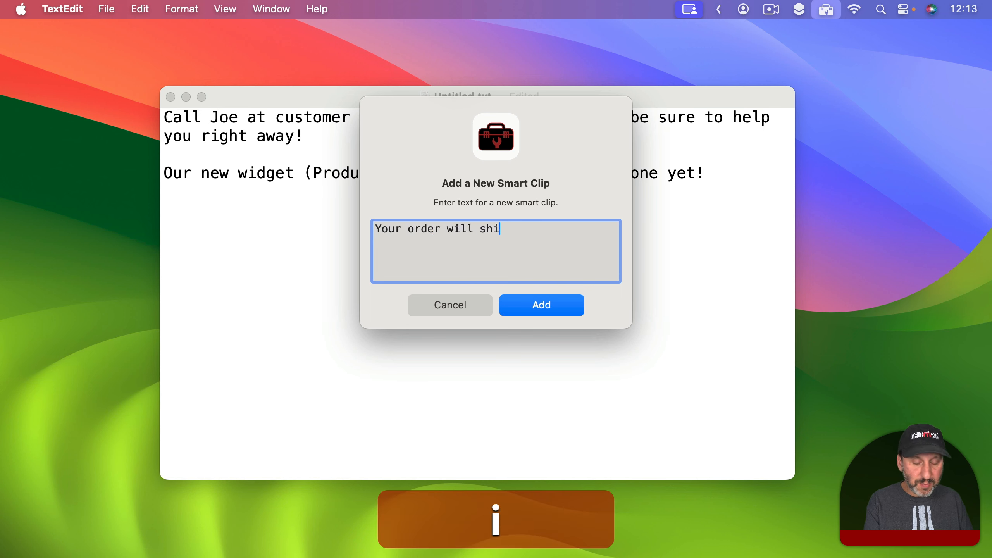
pyautogui.write('p in ')
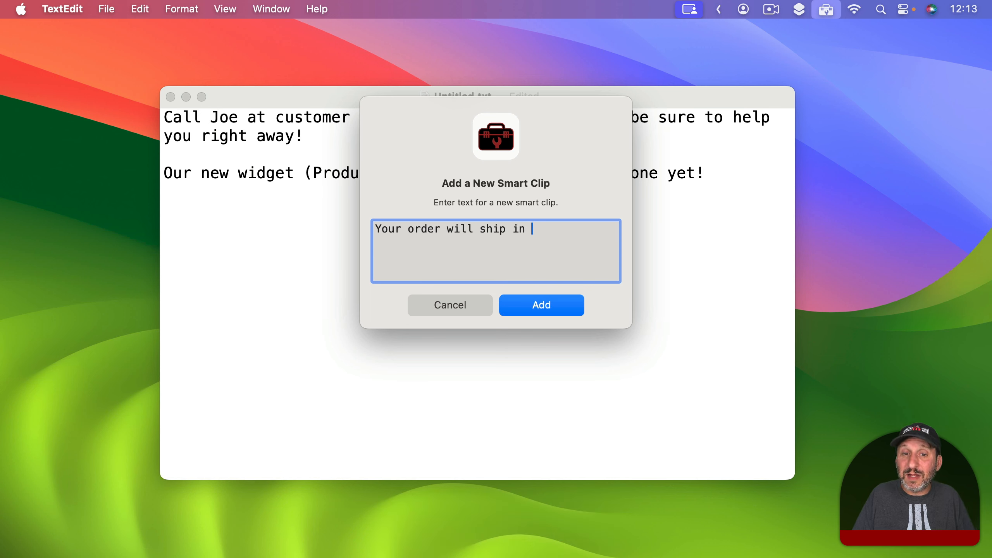
pyautogui.write('{c')
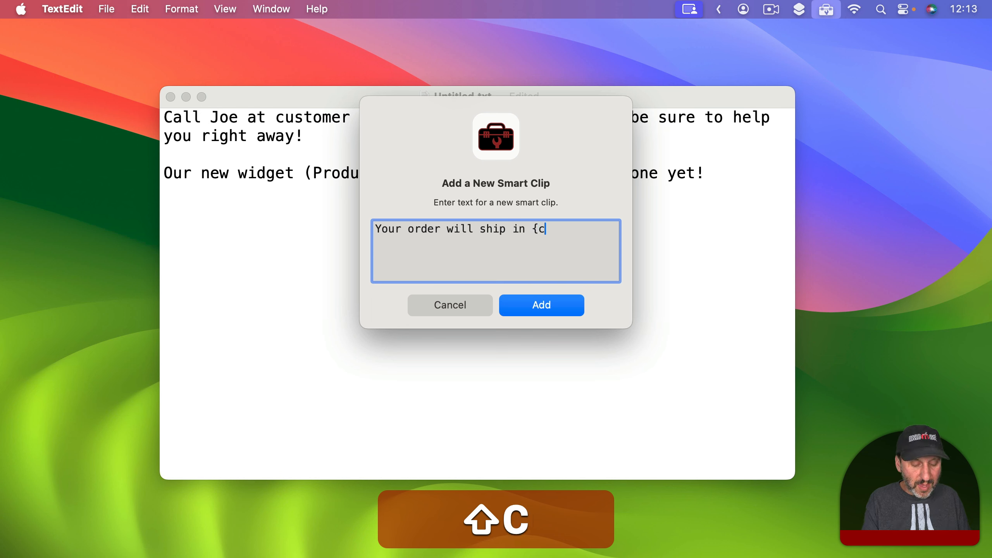
pyautogui.write('alc')
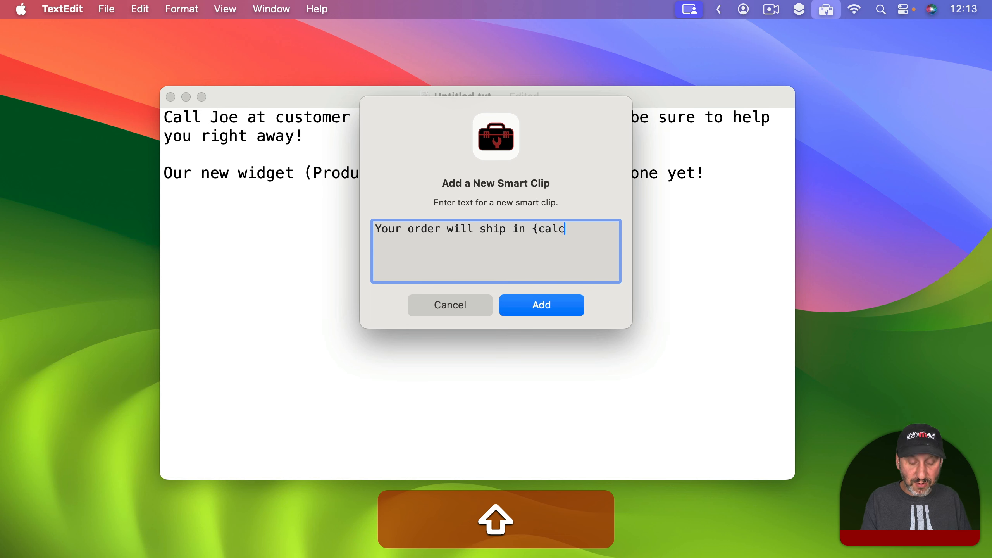
pyautogui.write(':')
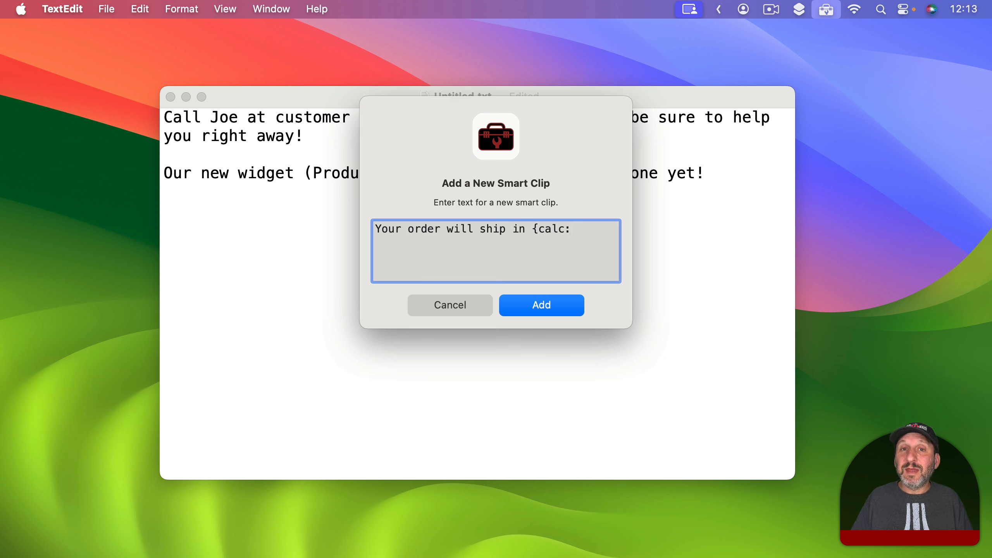
# Try 6*9 as the calc tag's expression with a closing brace, and remove it from the clip text.
pyautogui.write('6*9')
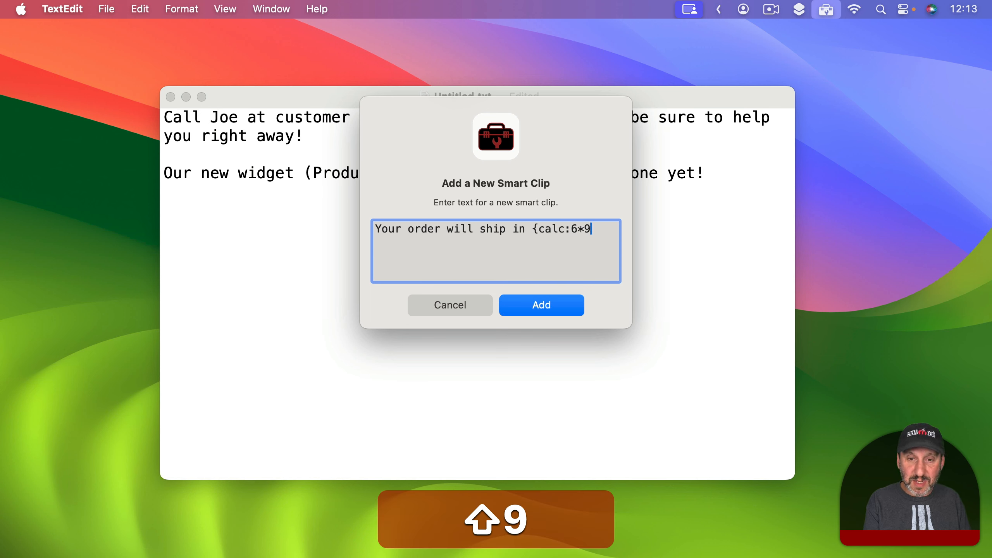
pyautogui.write('}')
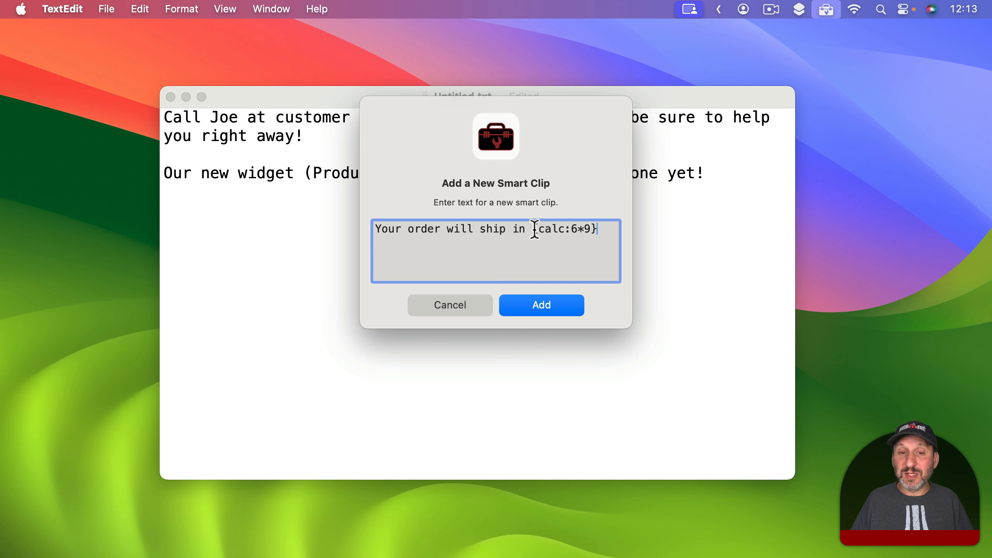
pyautogui.moveTo(538, 230); pyautogui.dragTo(603, 229)
pyautogui.write('54')
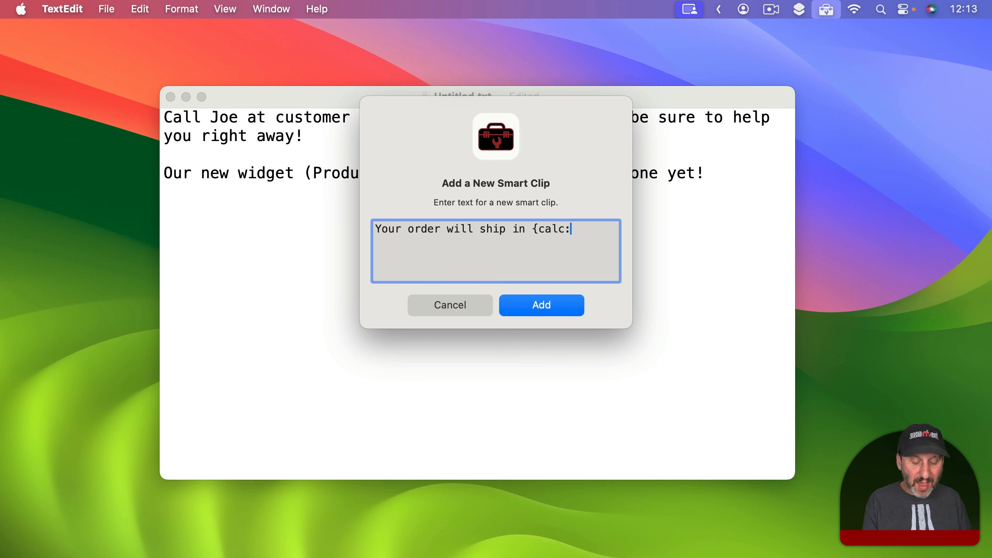
# Enter "{ask:How many items?}/6" as the calc tag's expression in the new Smart Clip.
pyautogui.write('{ask')
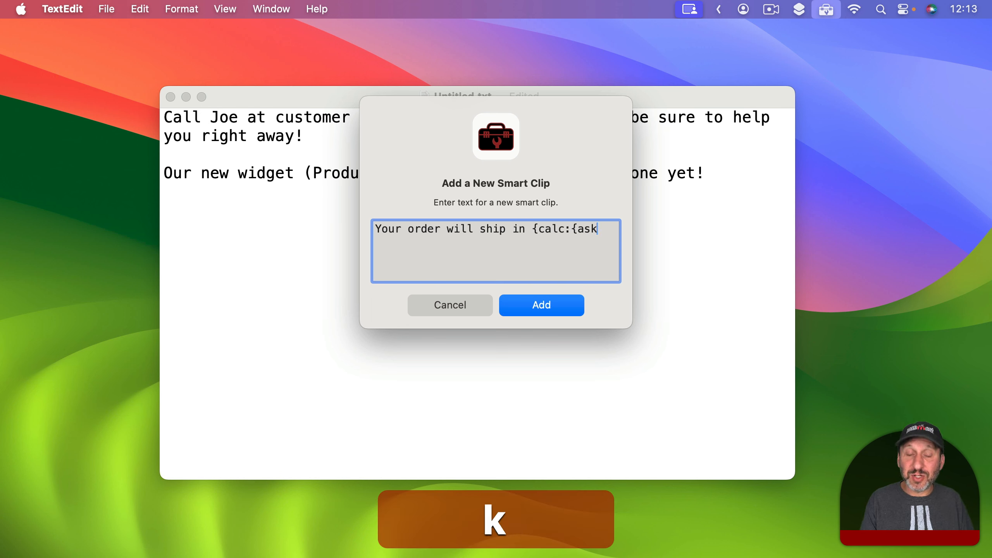
pyautogui.write(':')
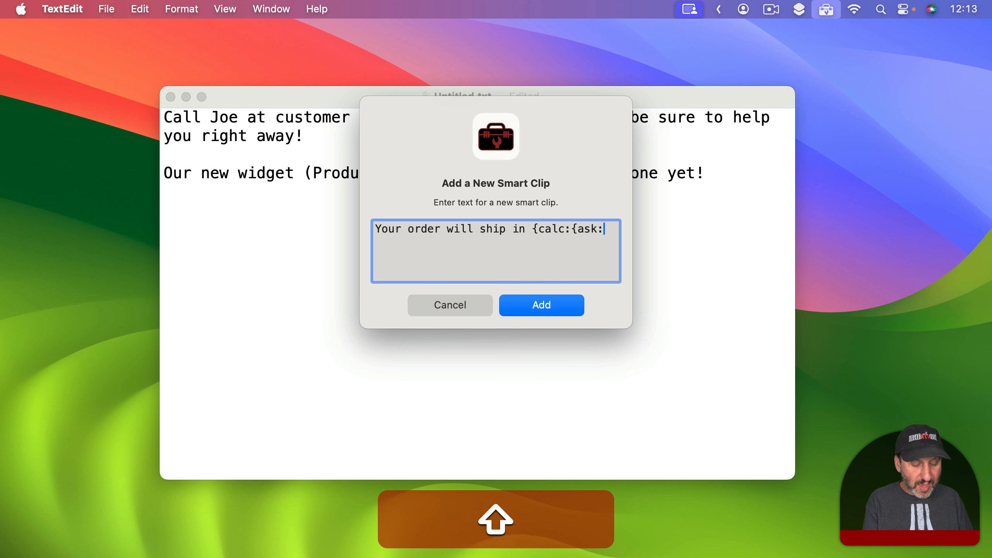
pyautogui.write('How many ite')
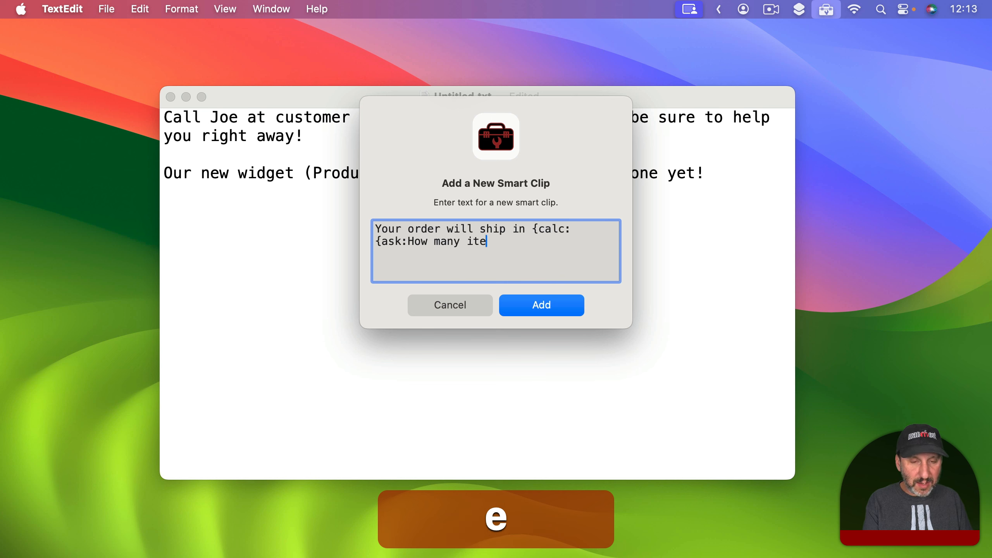
pyautogui.write('ms?')
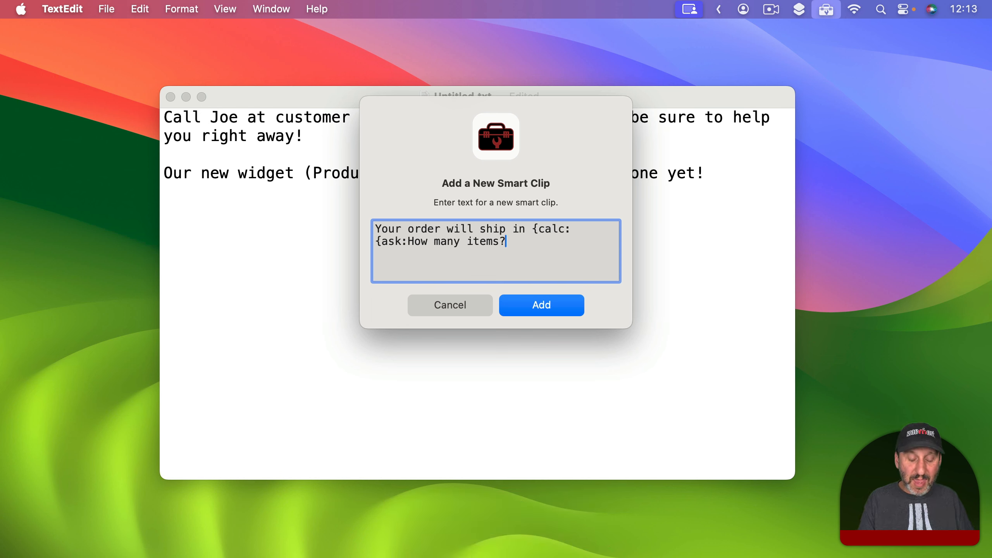
pyautogui.write('}')
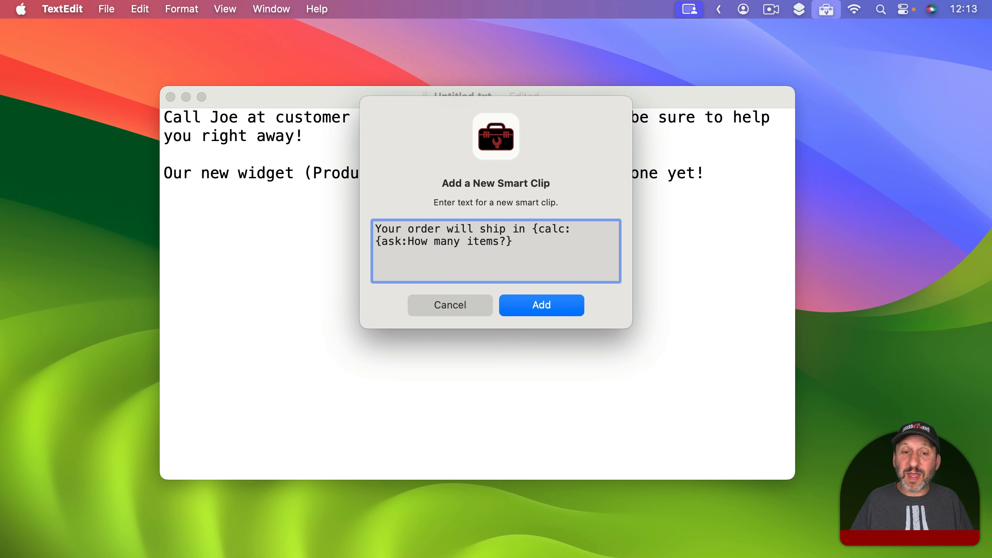
pyautogui.write('/6')
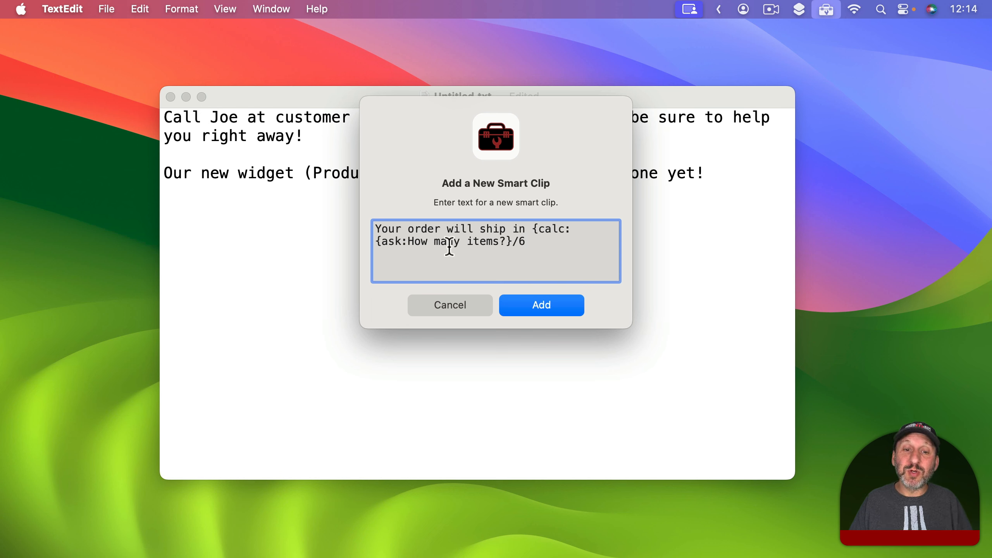
# Wrap the calc tag's division expression in ceil( ) and close the tag with a brace.
pyautogui.click(376, 240)
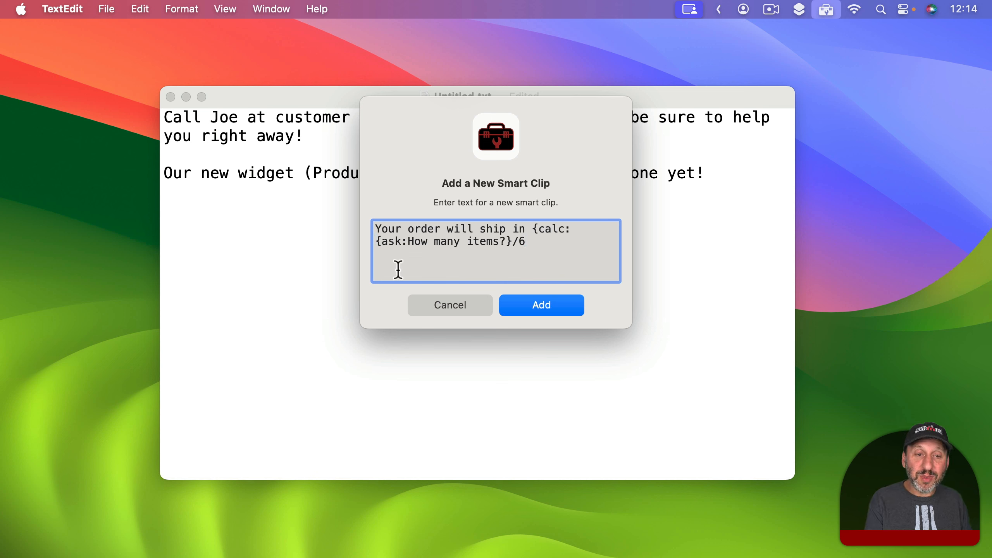
pyautogui.write('ceil(')
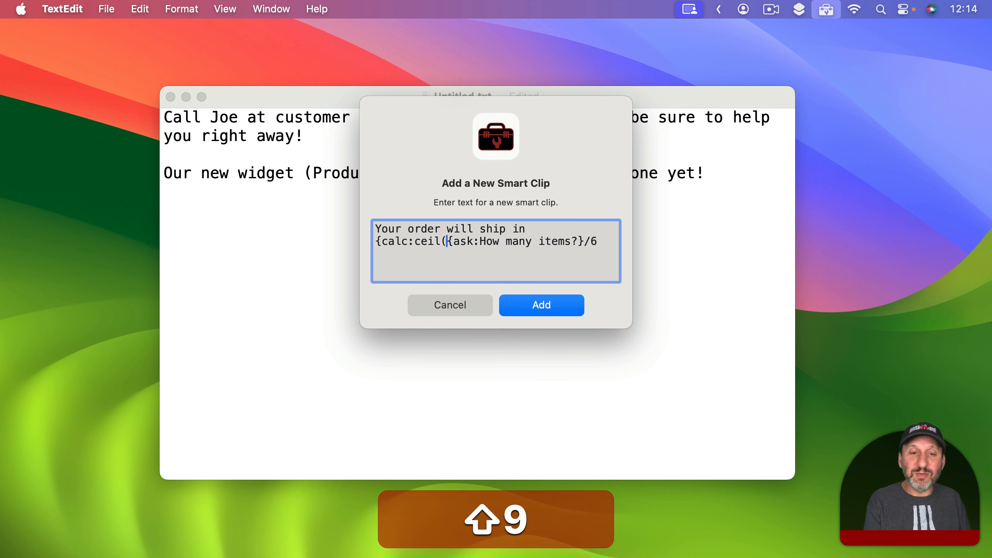
pyautogui.click(600, 241)
pyautogui.write(')')
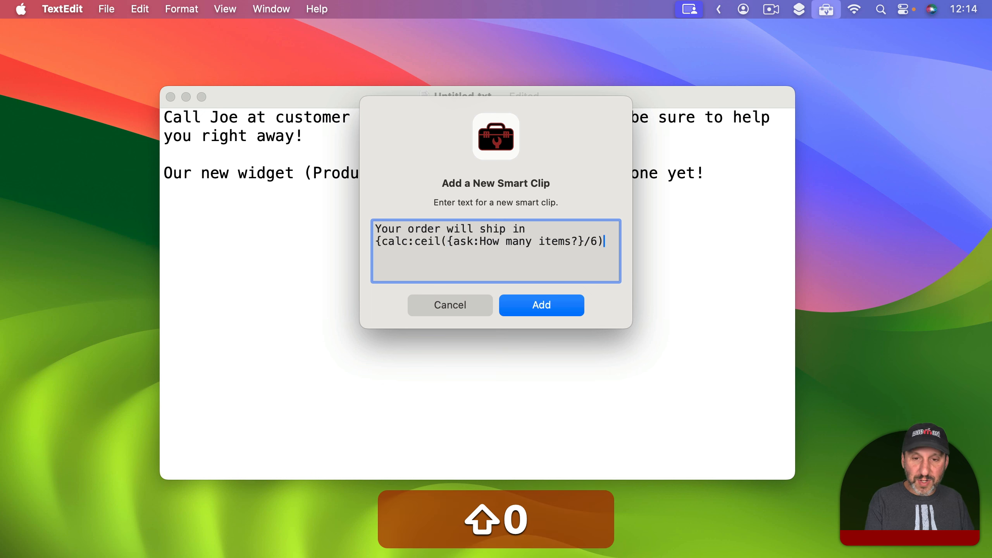
pyautogui.moveTo(447, 241); pyautogui.dragTo(585, 242)
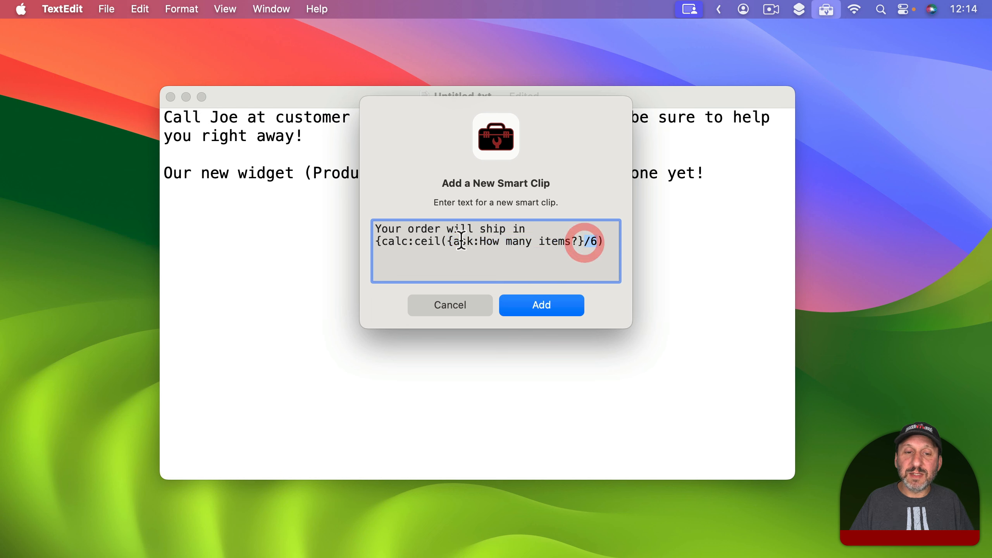
pyautogui.moveTo(414, 241); pyautogui.dragTo(606, 242)
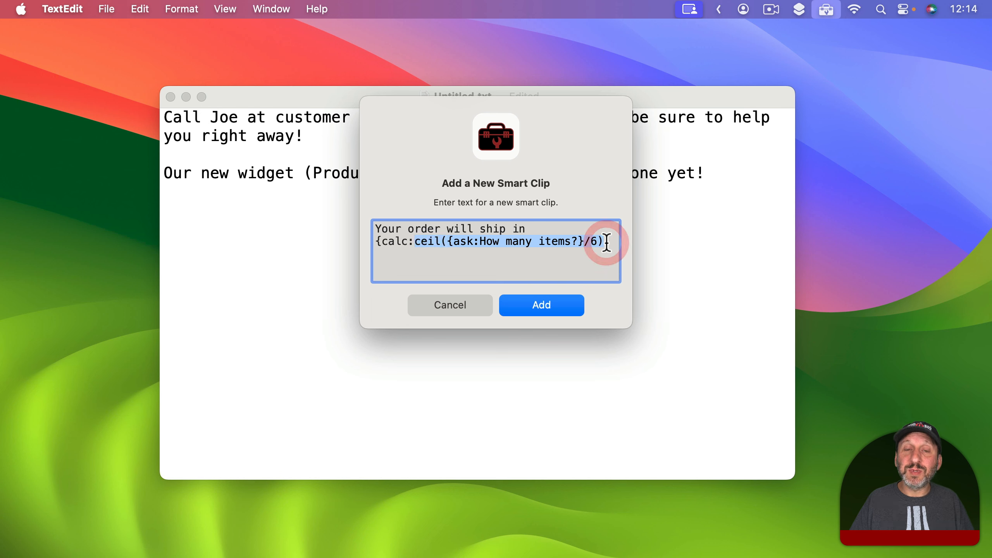
pyautogui.click(607, 242)
pyautogui.write('}')
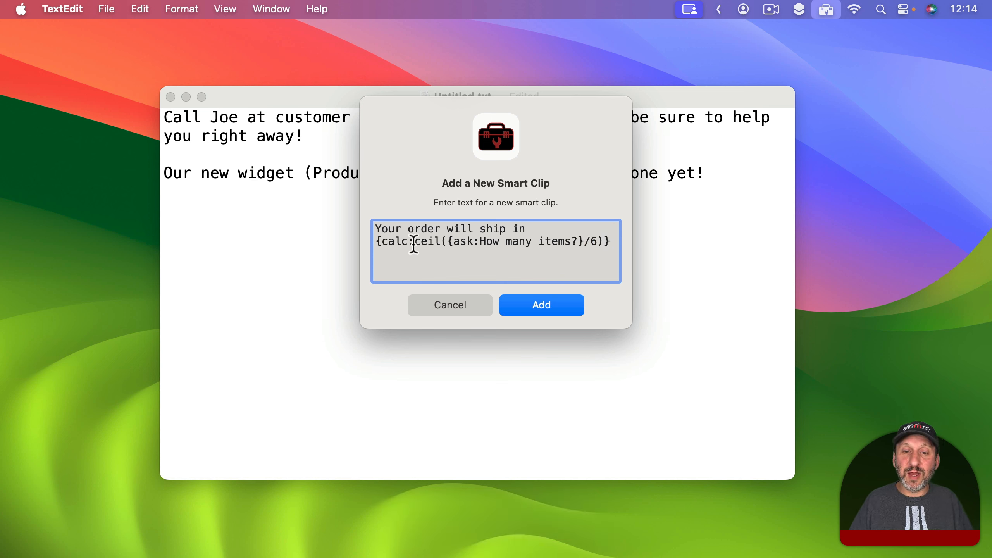
# End the clip text with " boxes." after the calc tag and add the Smart Clip.
pyautogui.write(' b')
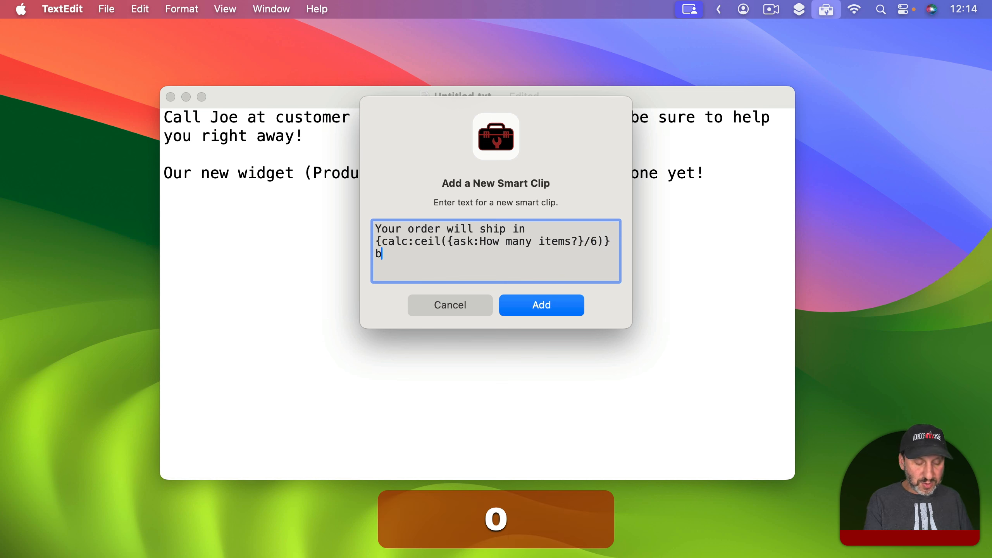
pyautogui.write('oxes.')
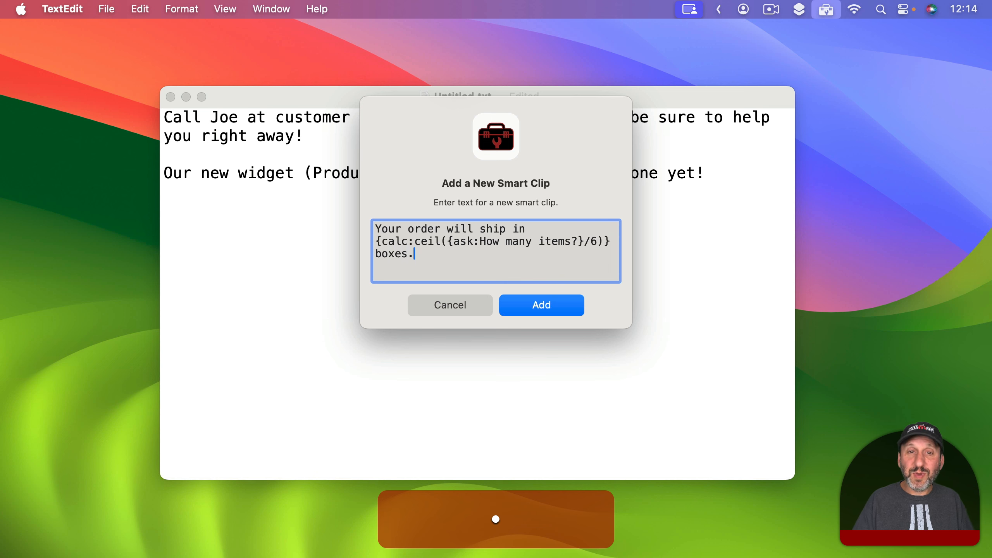
pyautogui.click(539, 305)
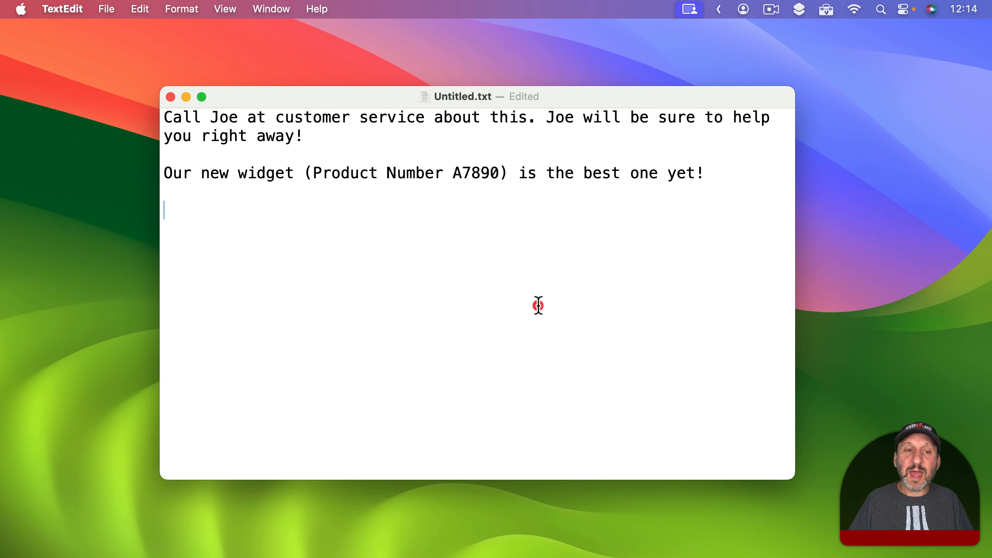
# Insert the order shipping Smart Clip on the document's empty last line, answering 15 for the number of items.
pyautogui.click(825, 11)
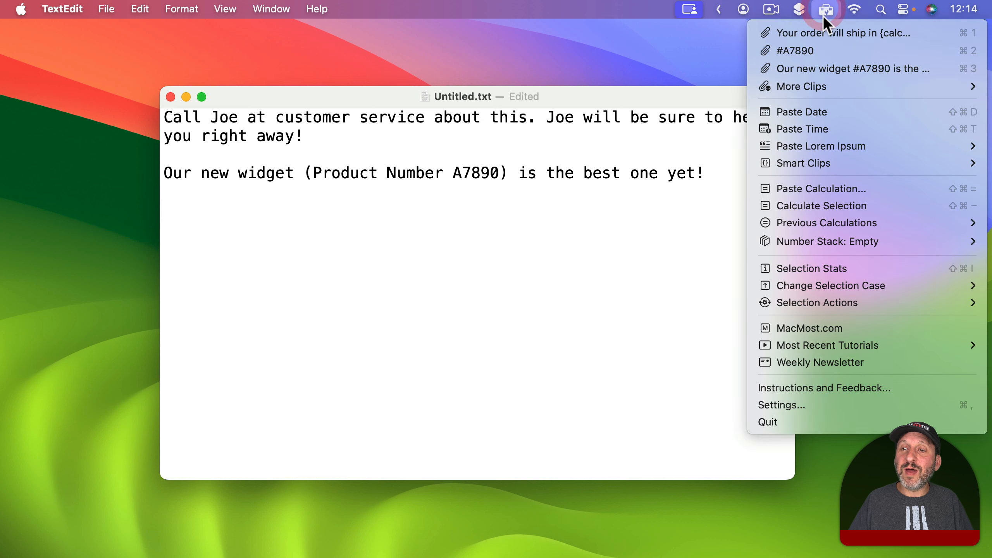
pyautogui.moveTo(797, 162)
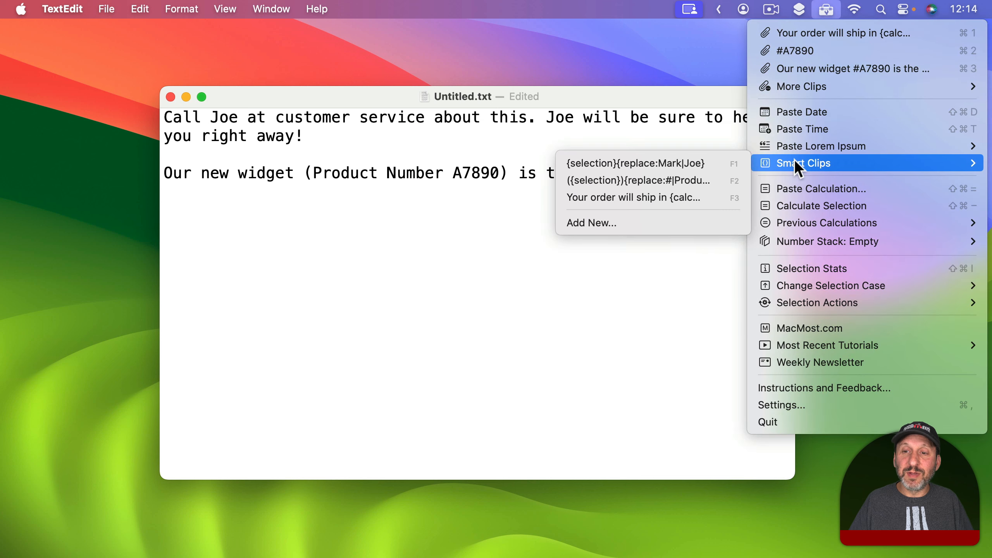
pyautogui.click(689, 198)
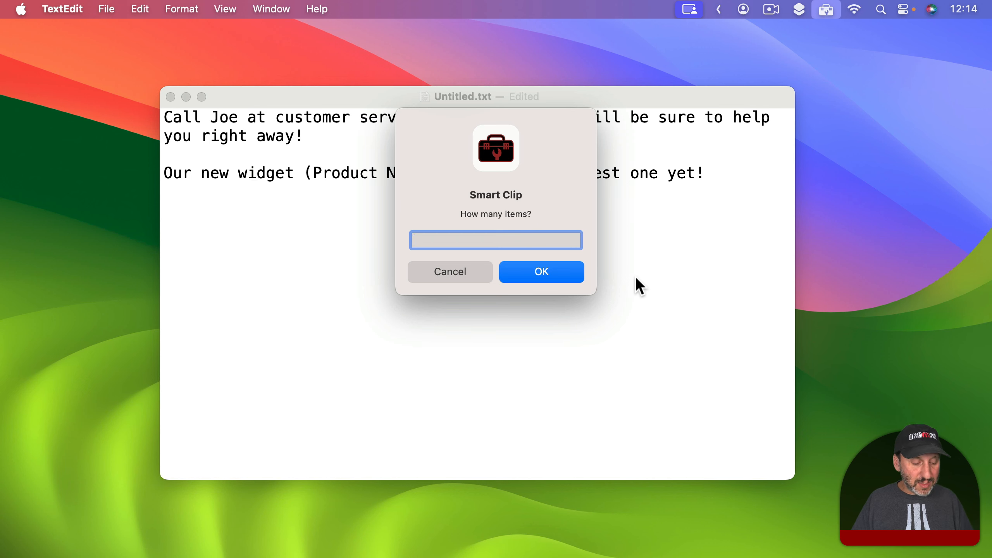
pyautogui.write('15')
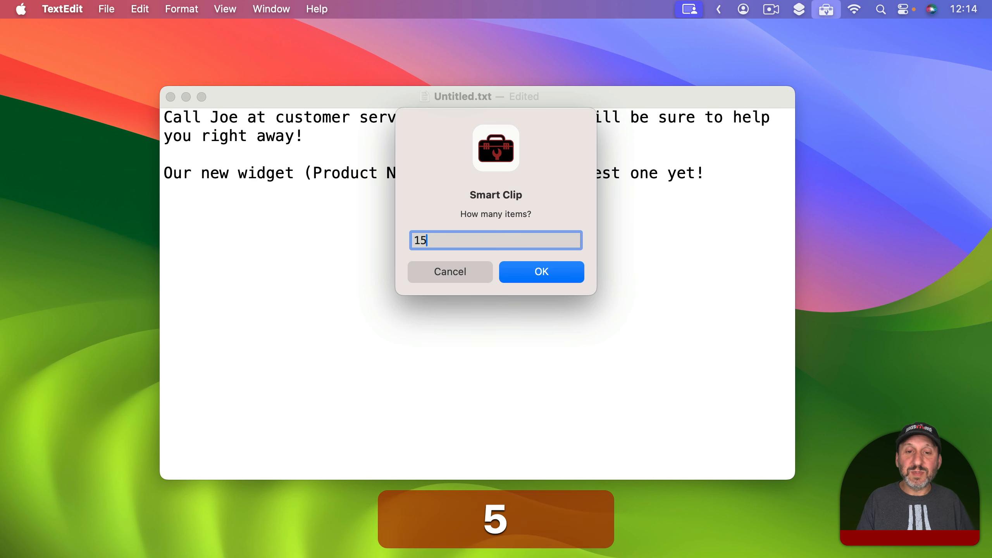
pyautogui.press('Return')
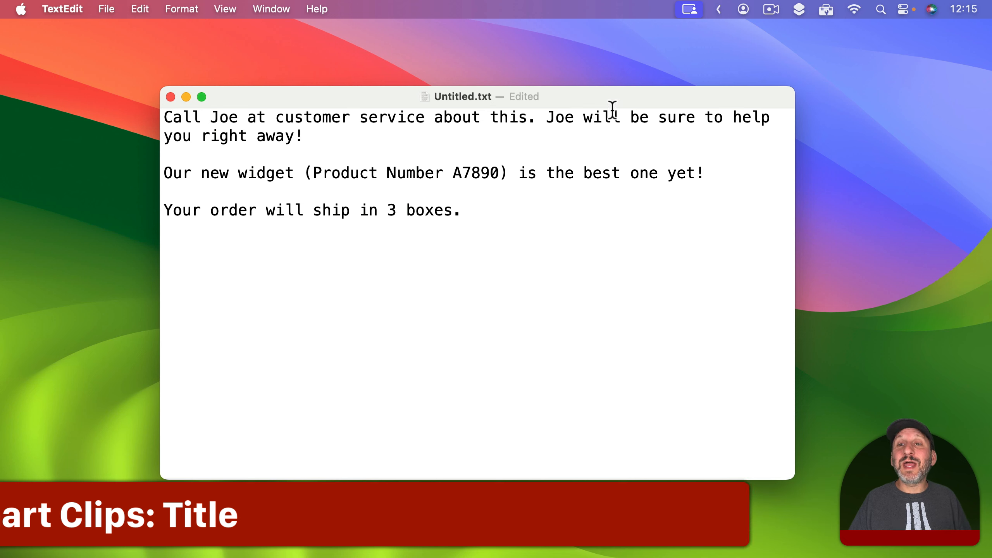
# Title the name-replacement Smart Clip by starting it with a {title:} tag containing the old name, "to" and the new name, and save it.
pyautogui.click(827, 11)
pyautogui.moveTo(813, 163)
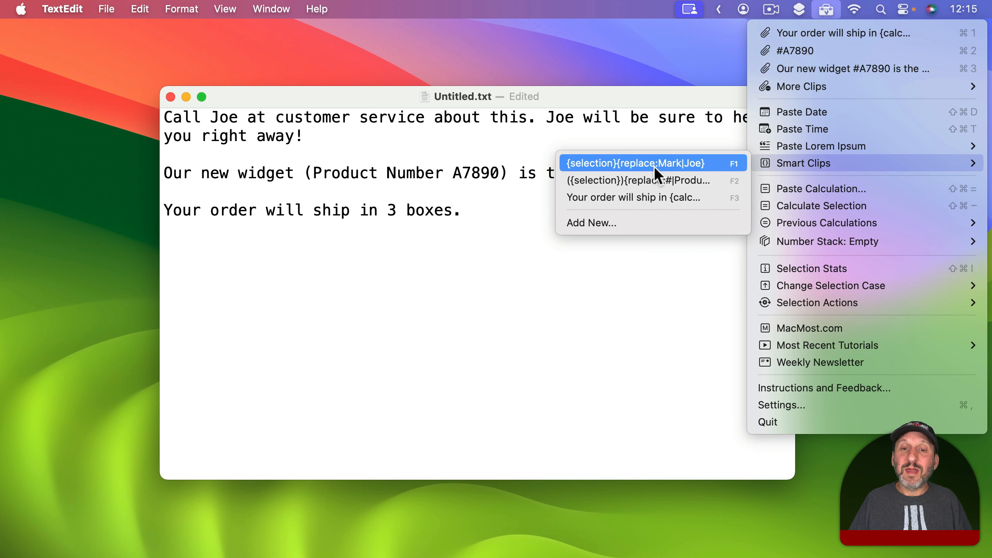
pyautogui.press('alt+super')
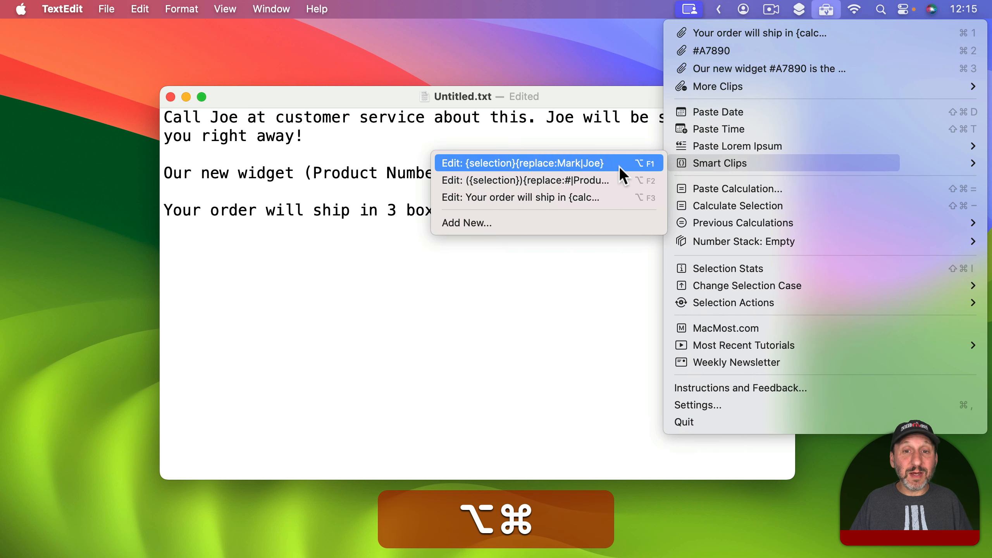
pyautogui.keyDown('alt'); pyautogui.keyDown('super'); pyautogui.click(537, 163); pyautogui.keyUp('super'); pyautogui.keyUp('alt')
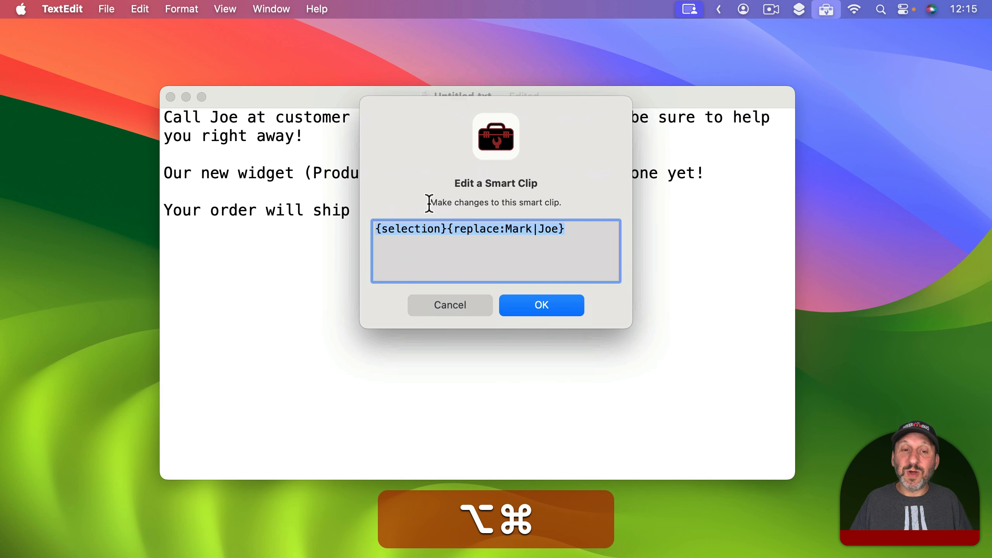
pyautogui.click(377, 228)
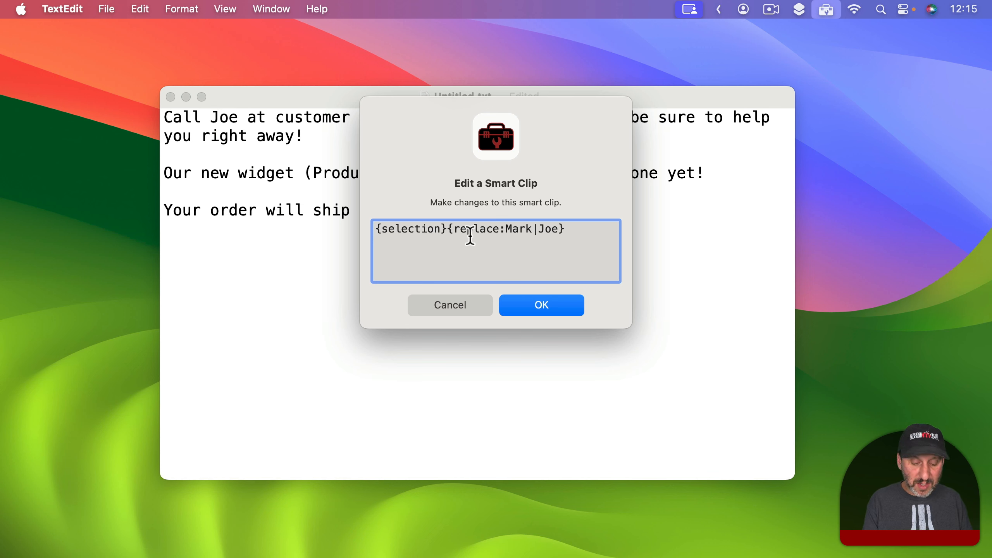
pyautogui.write('{title:')
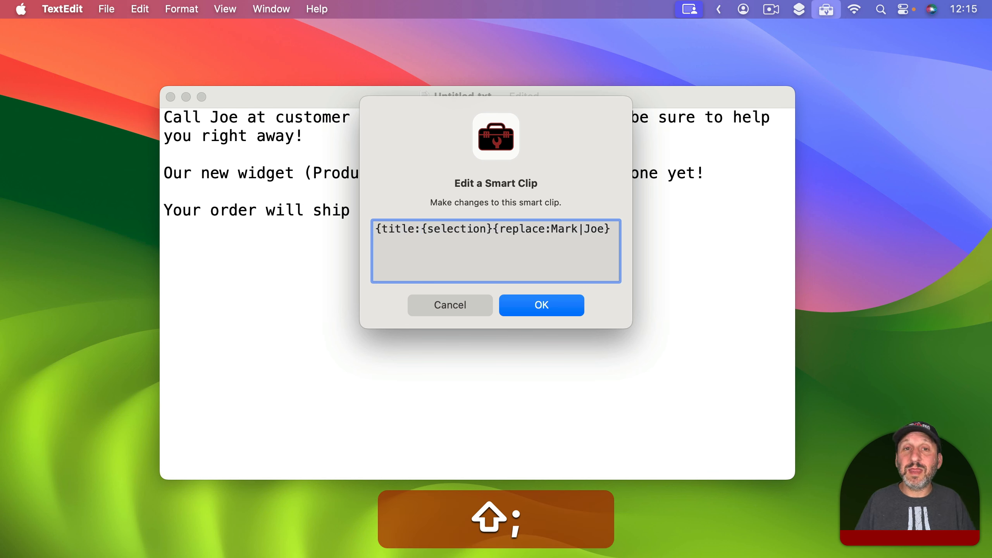
pyautogui.press('shift')
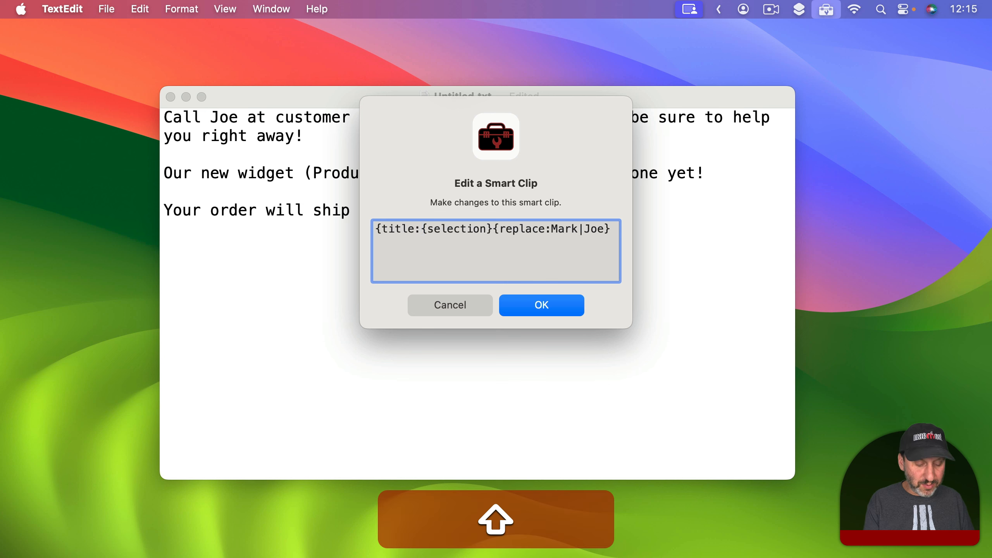
pyautogui.write('Mar')
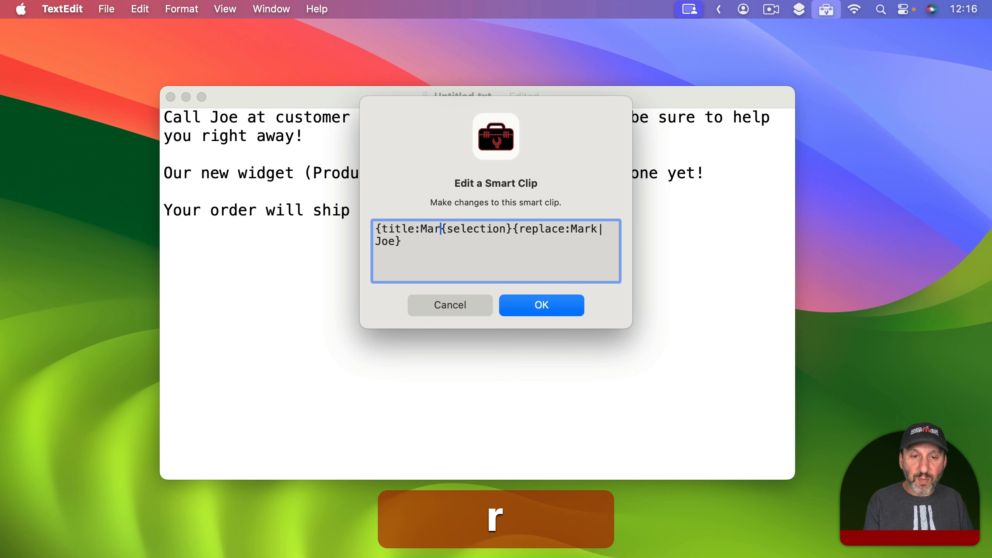
pyautogui.write('k to Jo')
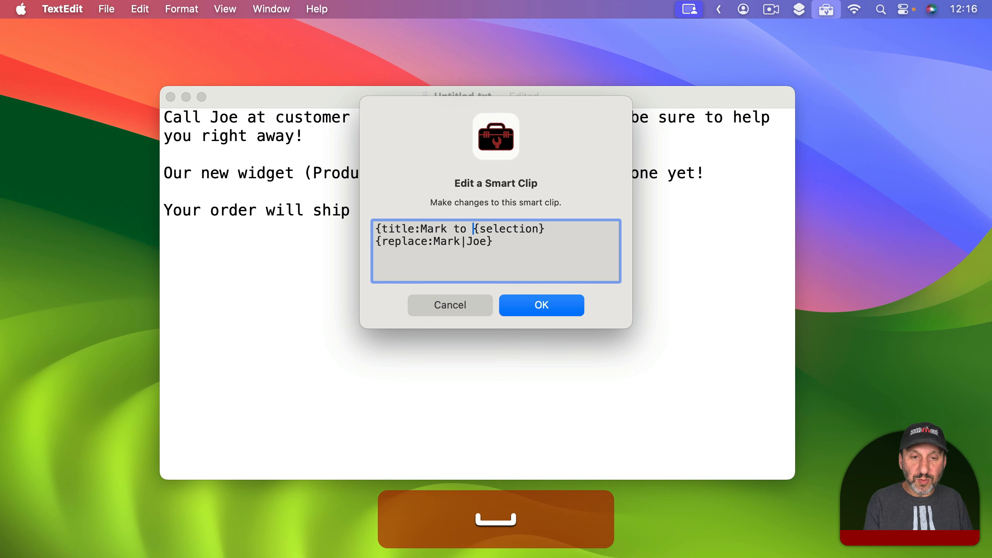
pyautogui.write('e}')
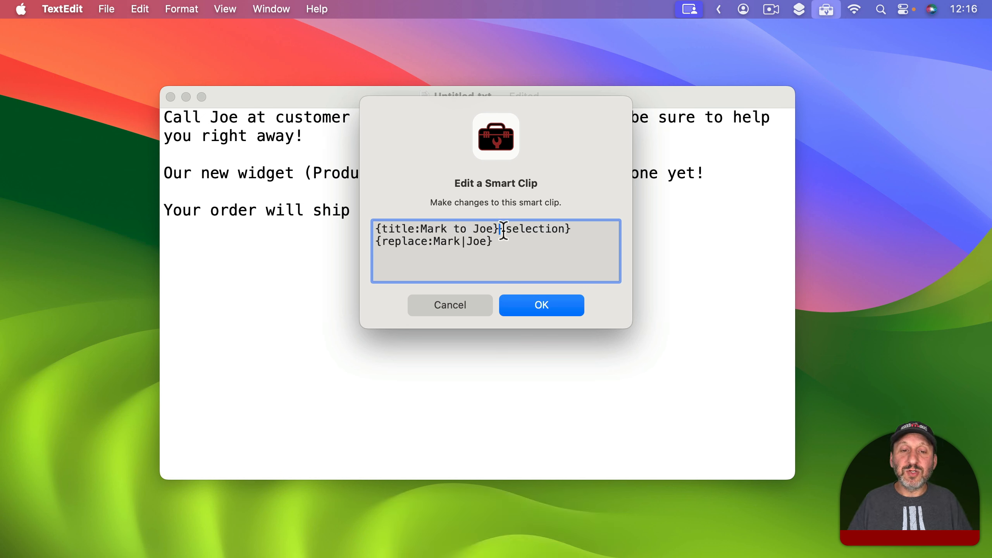
pyautogui.moveTo(501, 228); pyautogui.dragTo(371, 228)
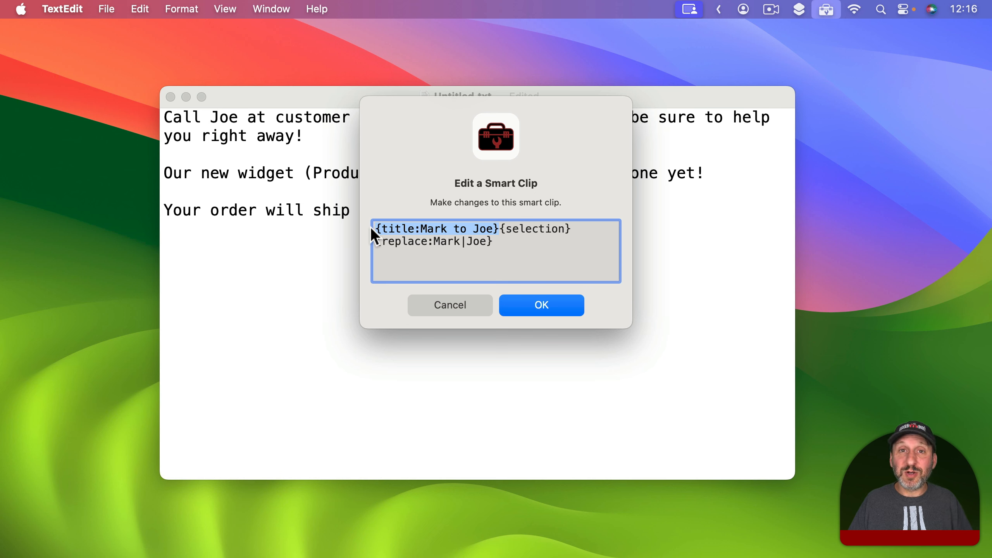
pyautogui.click(544, 306)
# Append {title:Product Numbers} to the end of the Smart Clip that replaces # with "Product Number ", and save it.
pyautogui.click(825, 9)
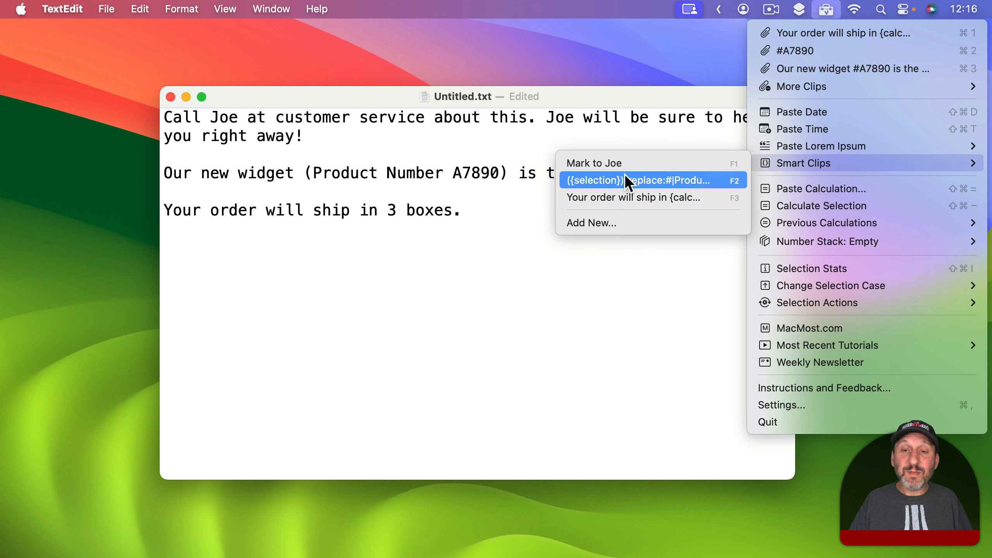
pyautogui.press('alt+super')
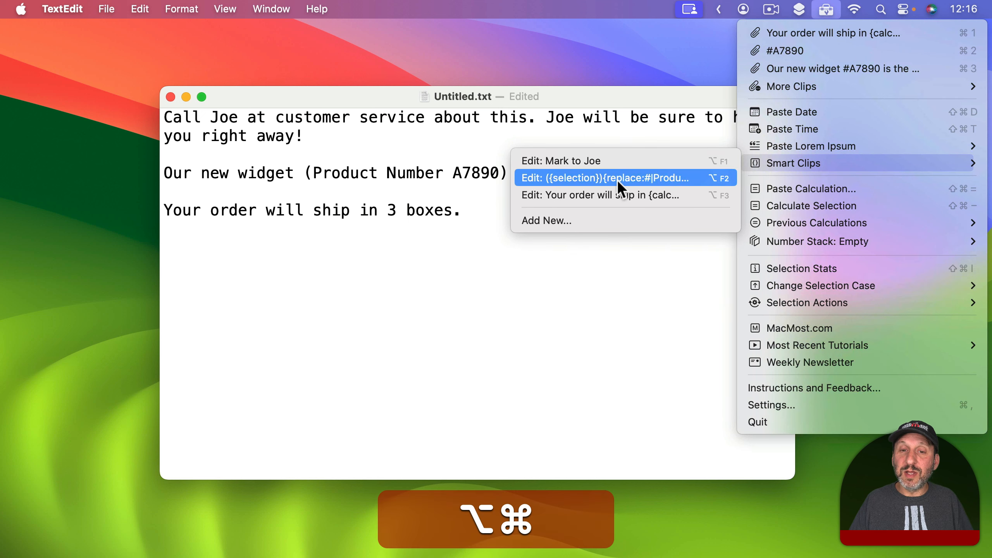
pyautogui.keyDown('alt'); pyautogui.keyDown('super'); pyautogui.click(603, 178); pyautogui.keyUp('super'); pyautogui.keyUp('alt')
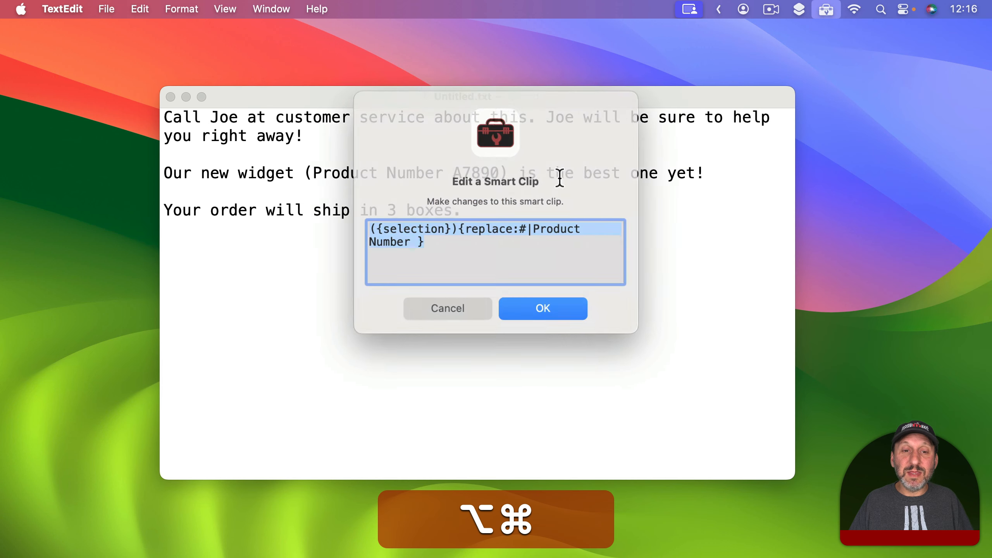
pyautogui.click(441, 241)
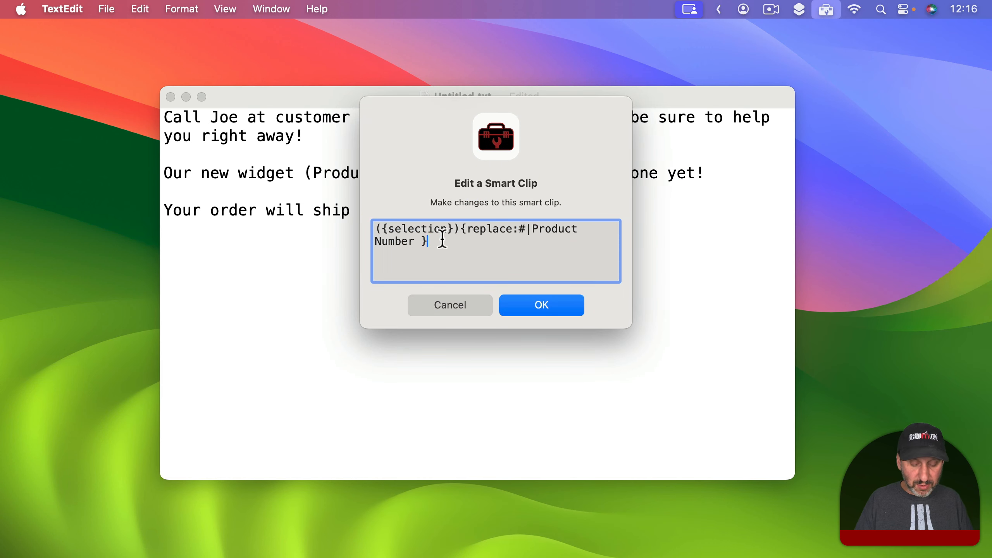
pyautogui.write('{title')
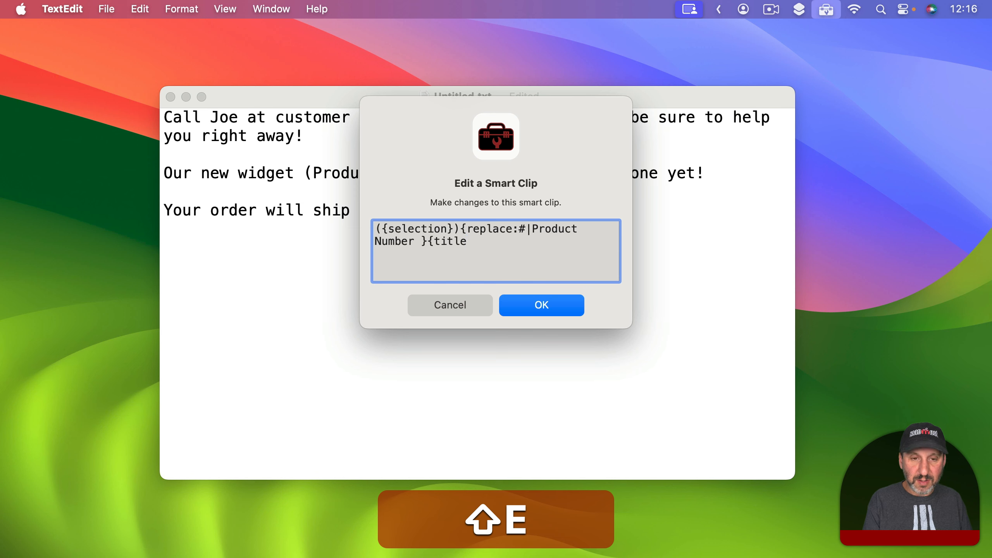
pyautogui.write(':Produ')
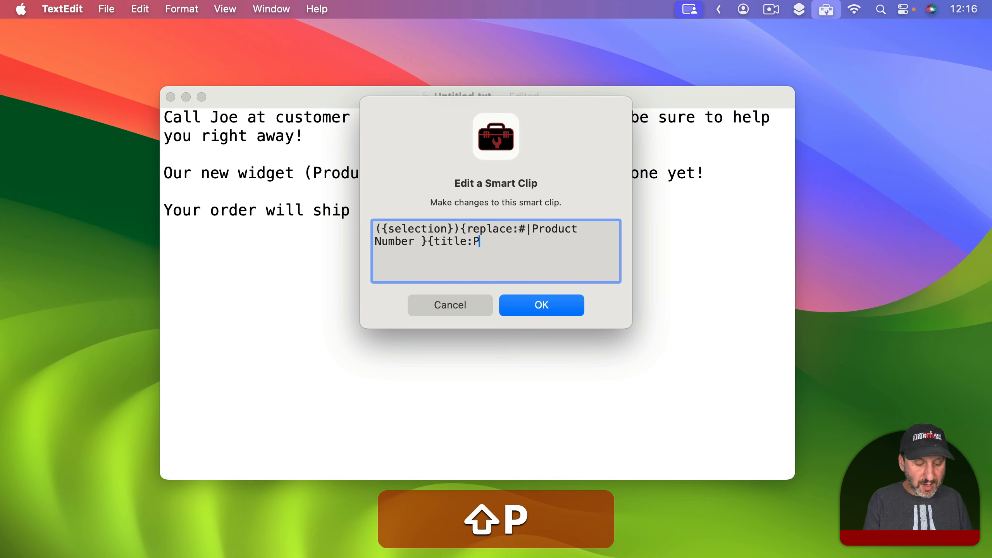
pyautogui.write('ct Number')
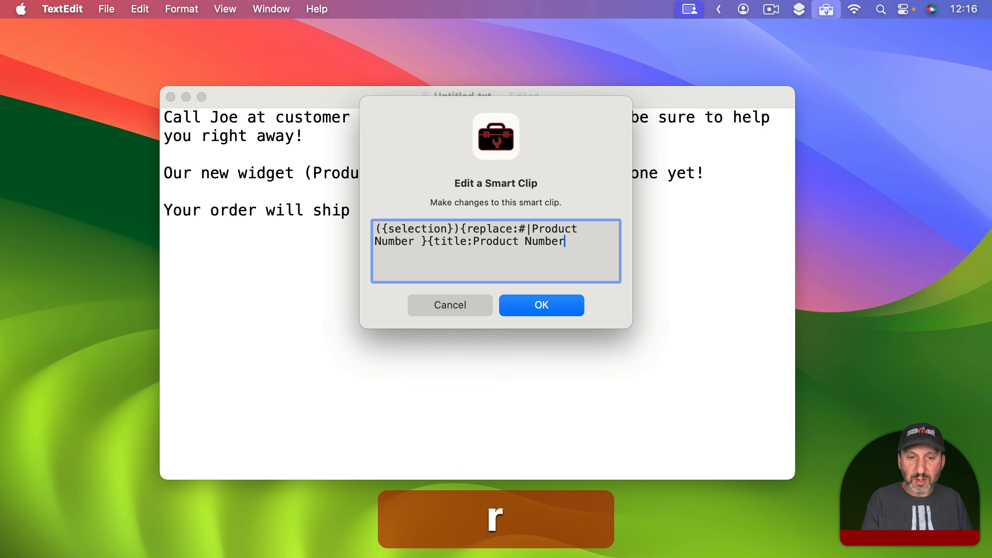
pyautogui.write('s}')
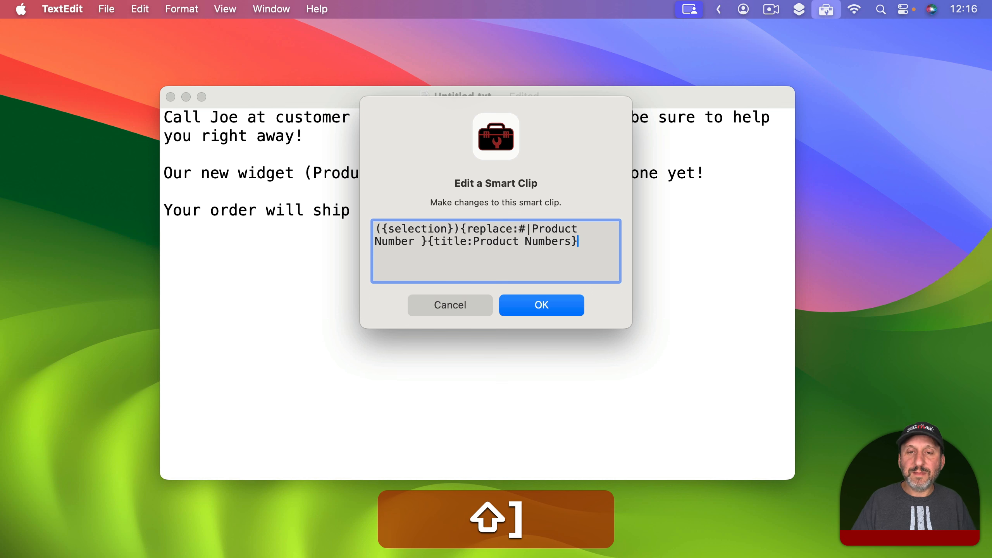
pyautogui.click(551, 299)
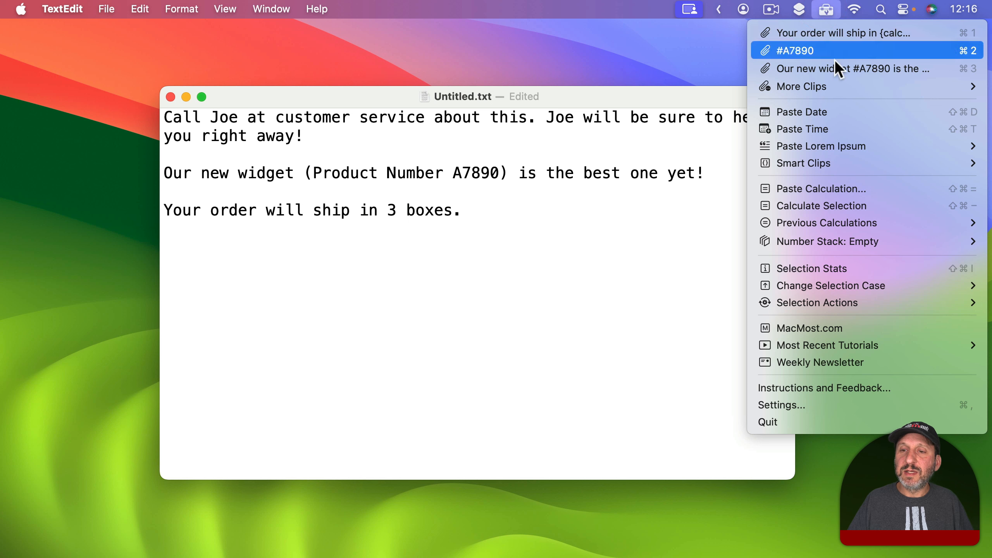
pyautogui.moveTo(822, 168)
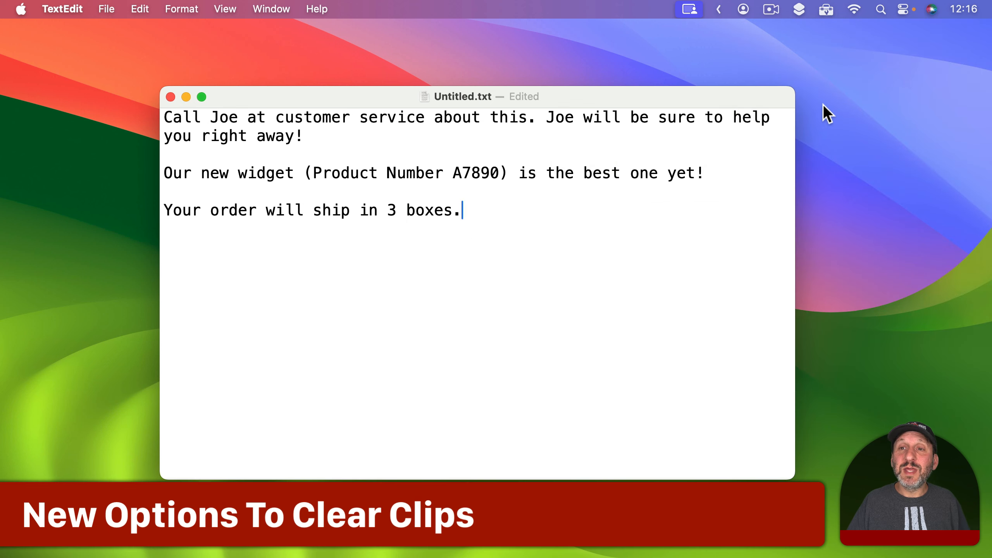
# Examine the Clear Clipboard Manager Data options in the ClipTools settings and close the settings without saving.
pyautogui.click(827, 10)
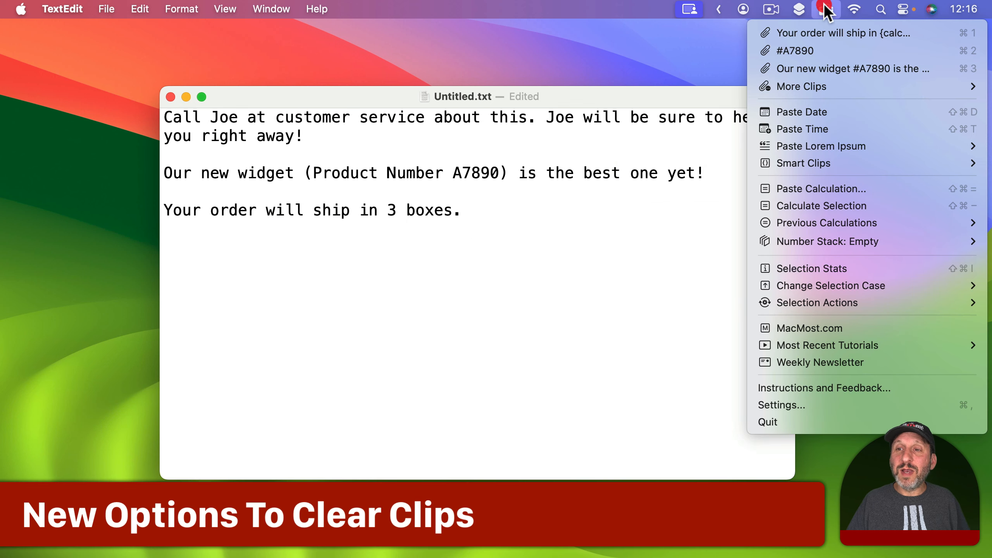
pyautogui.click(801, 405)
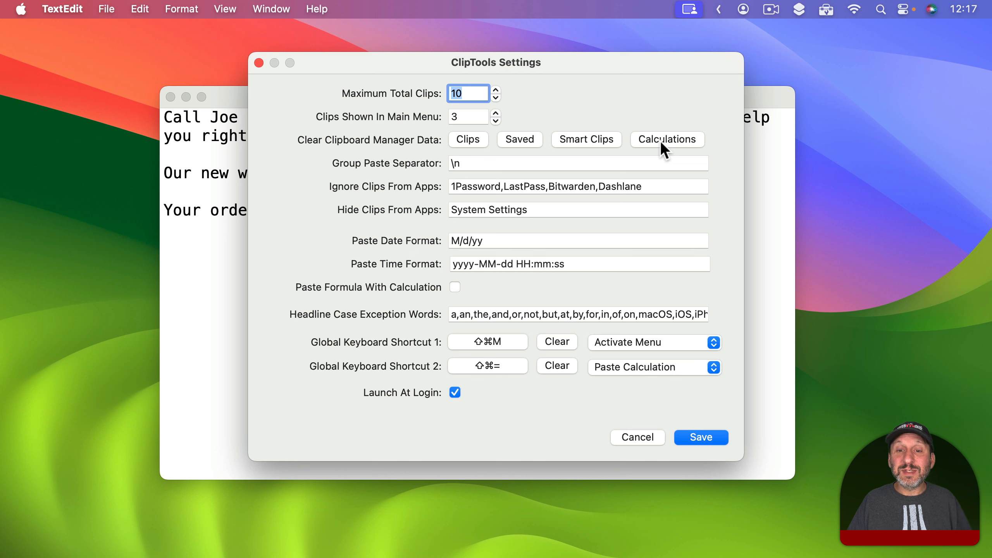
pyautogui.click(639, 437)
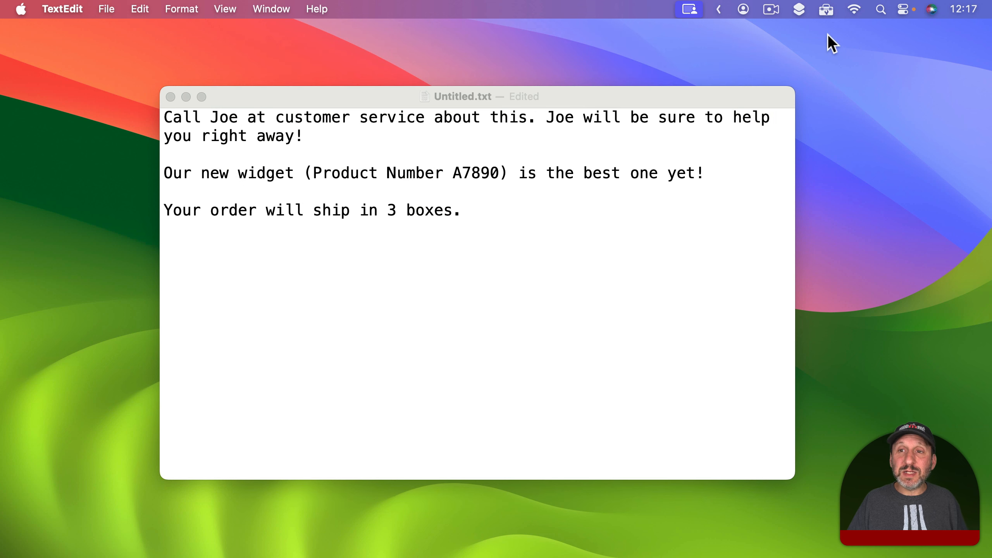
# Show the alternate ClipTools commands for clearing clips, saved clips, Smart Clips and previous calculations.
pyautogui.click(827, 9)
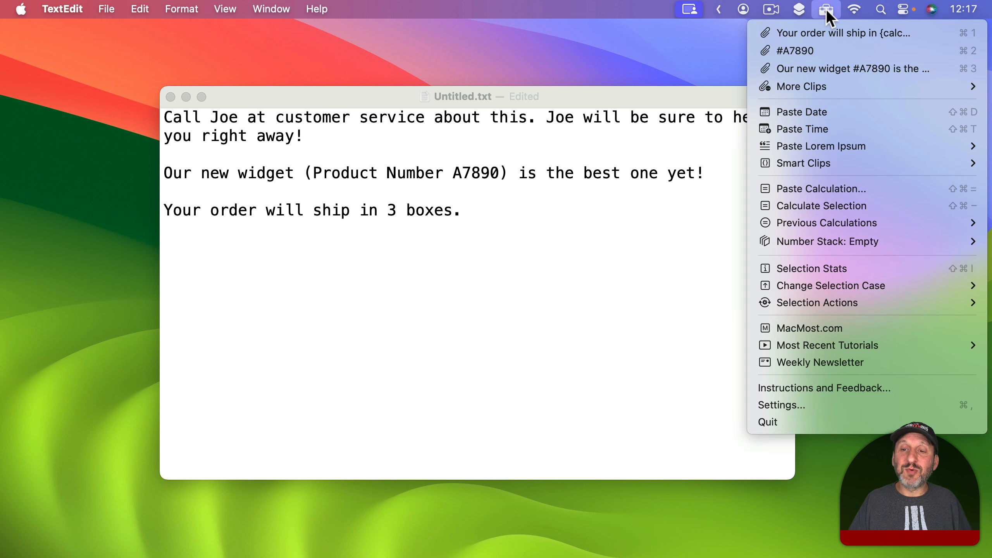
pyautogui.click(827, 11)
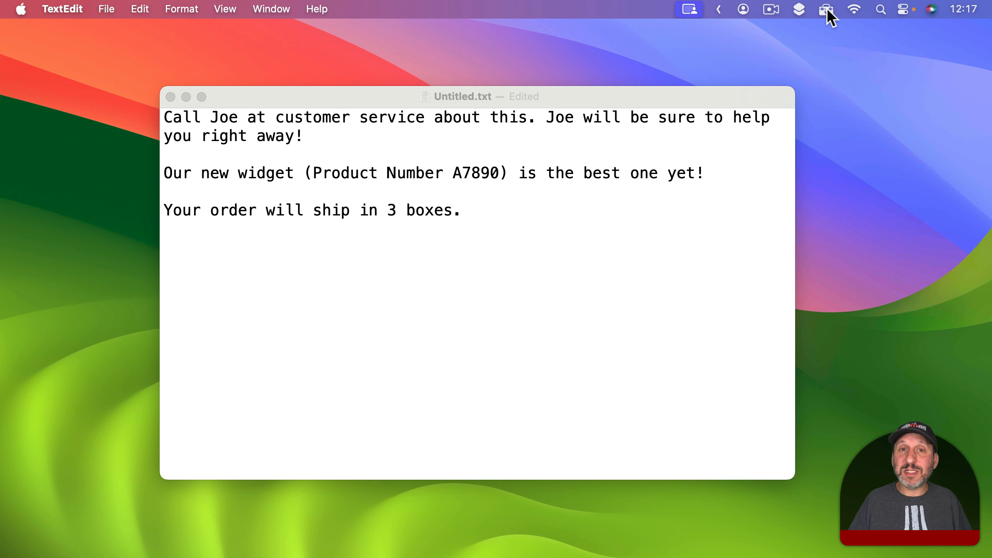
pyautogui.keyDown('alt'); pyautogui.click(826, 10); pyautogui.keyUp('alt')
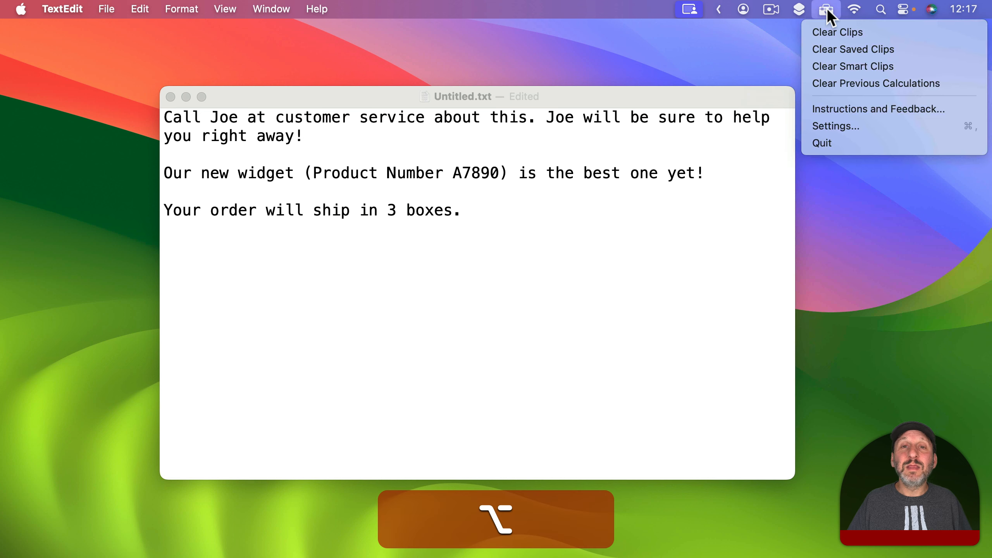